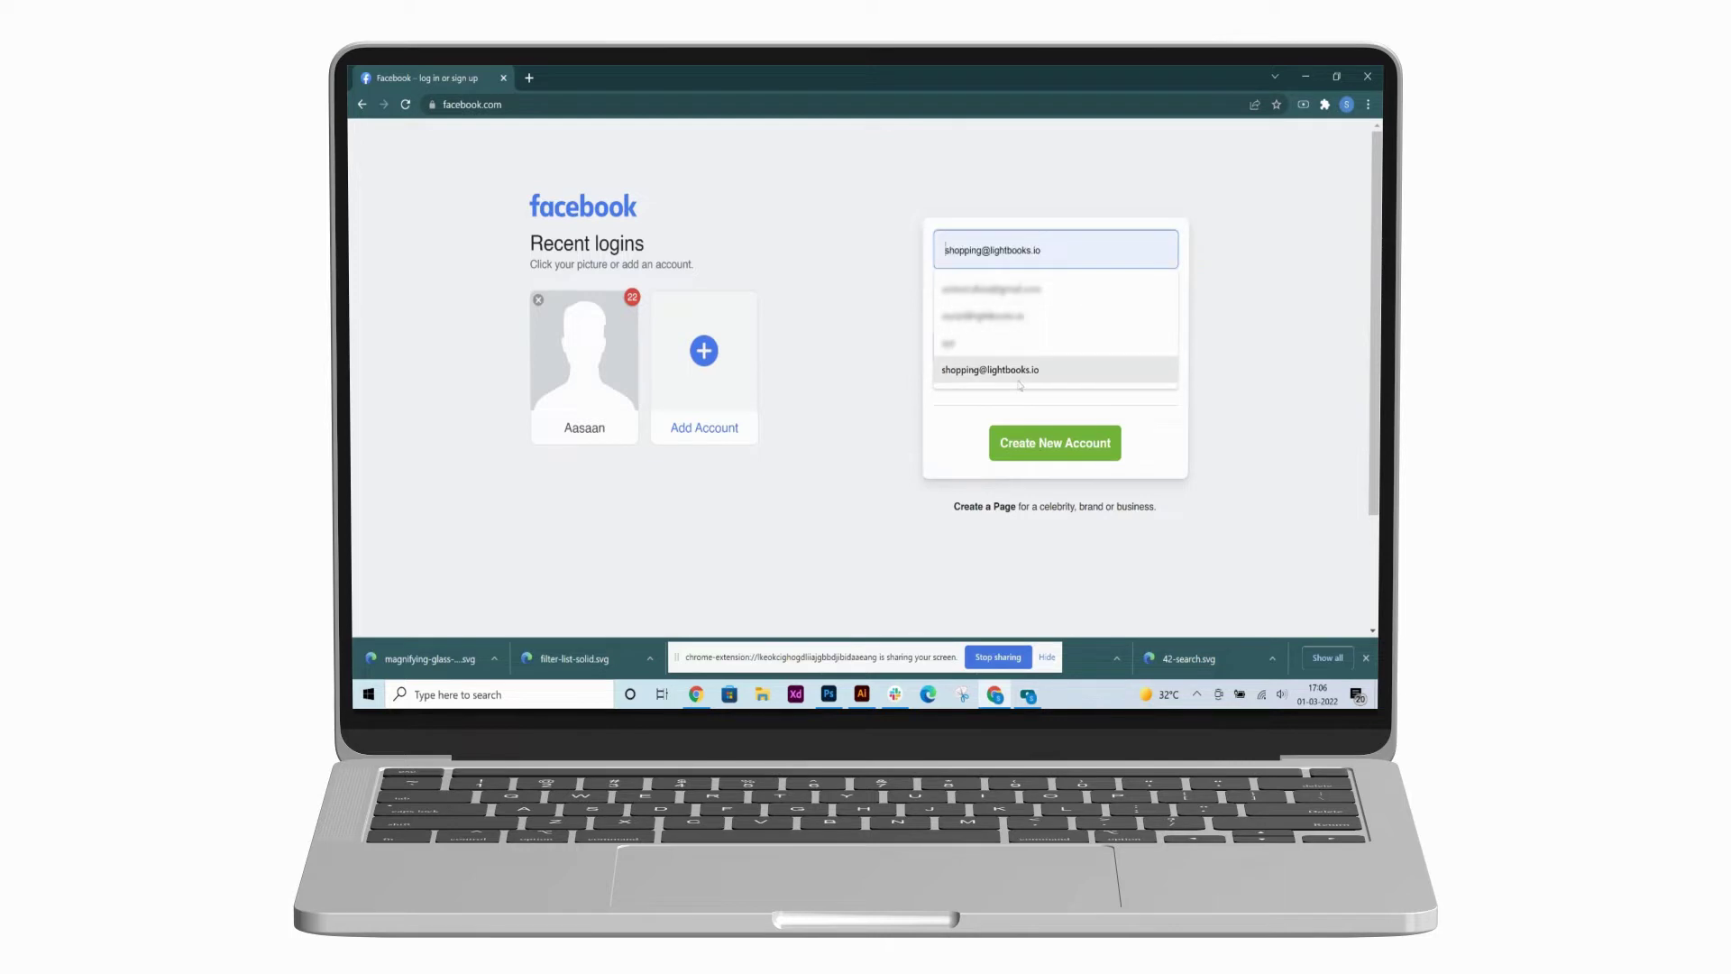
# - Log in to Facebook with the saved Aasaan account e-mail and its password
pyautogui.click(1013, 372)
pyautogui.click(985, 300)
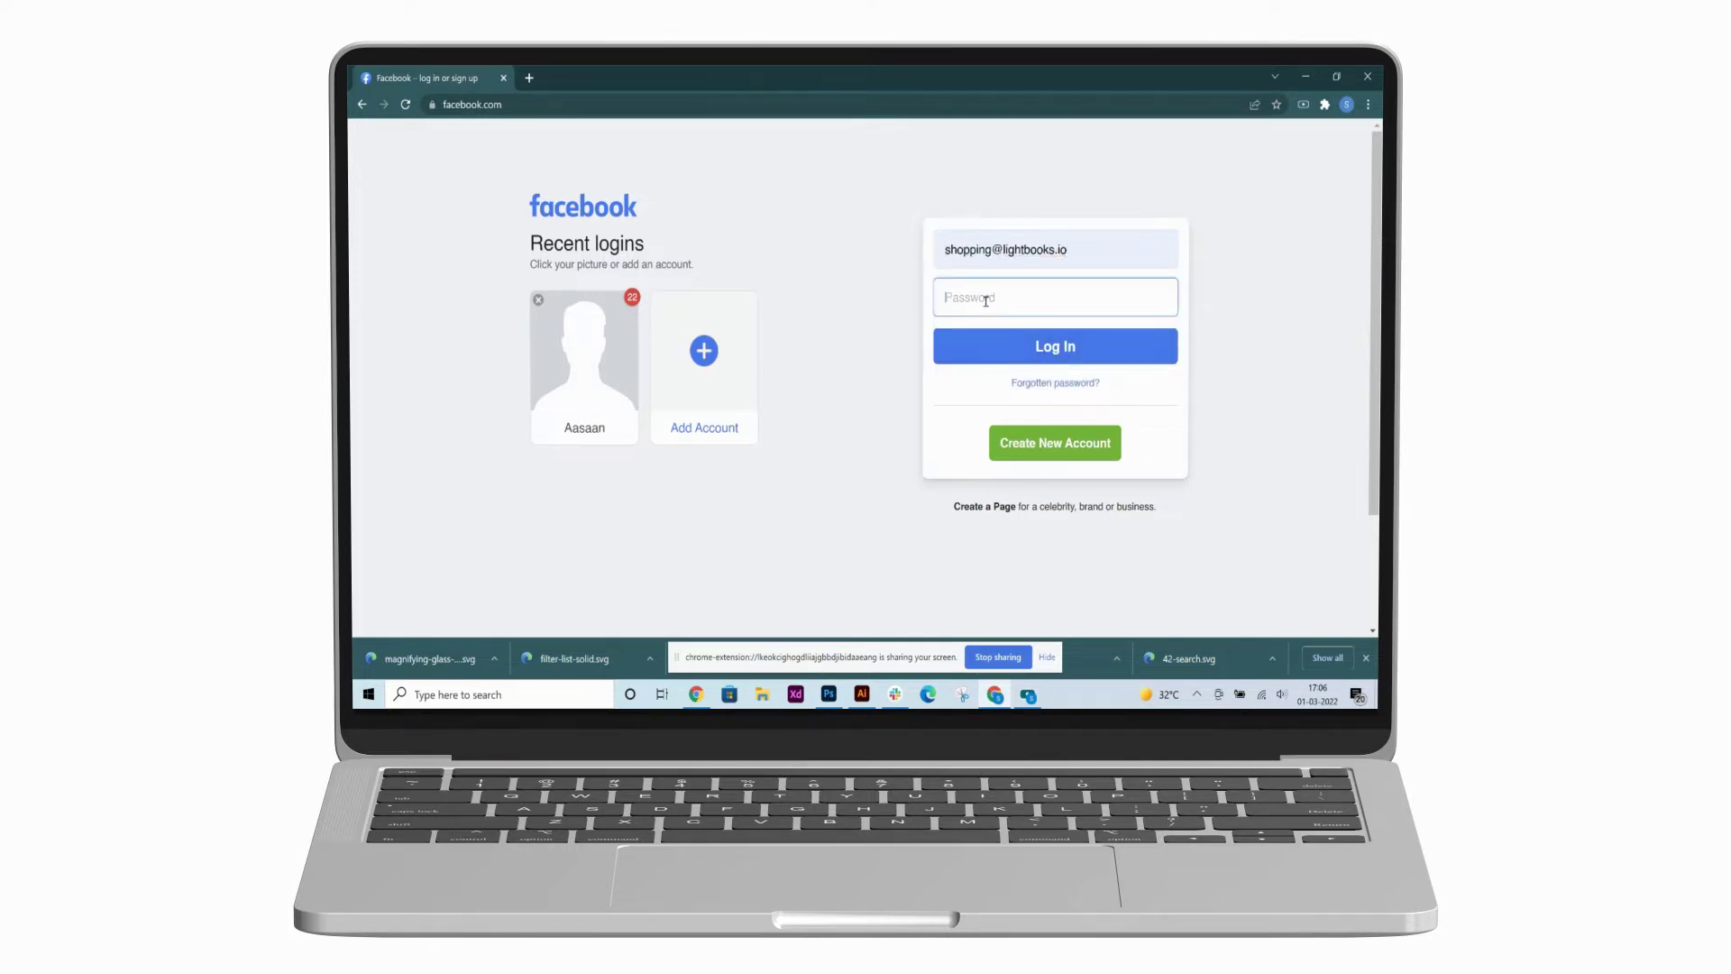
pyautogui.write('•••••••••')
pyautogui.press('Return')
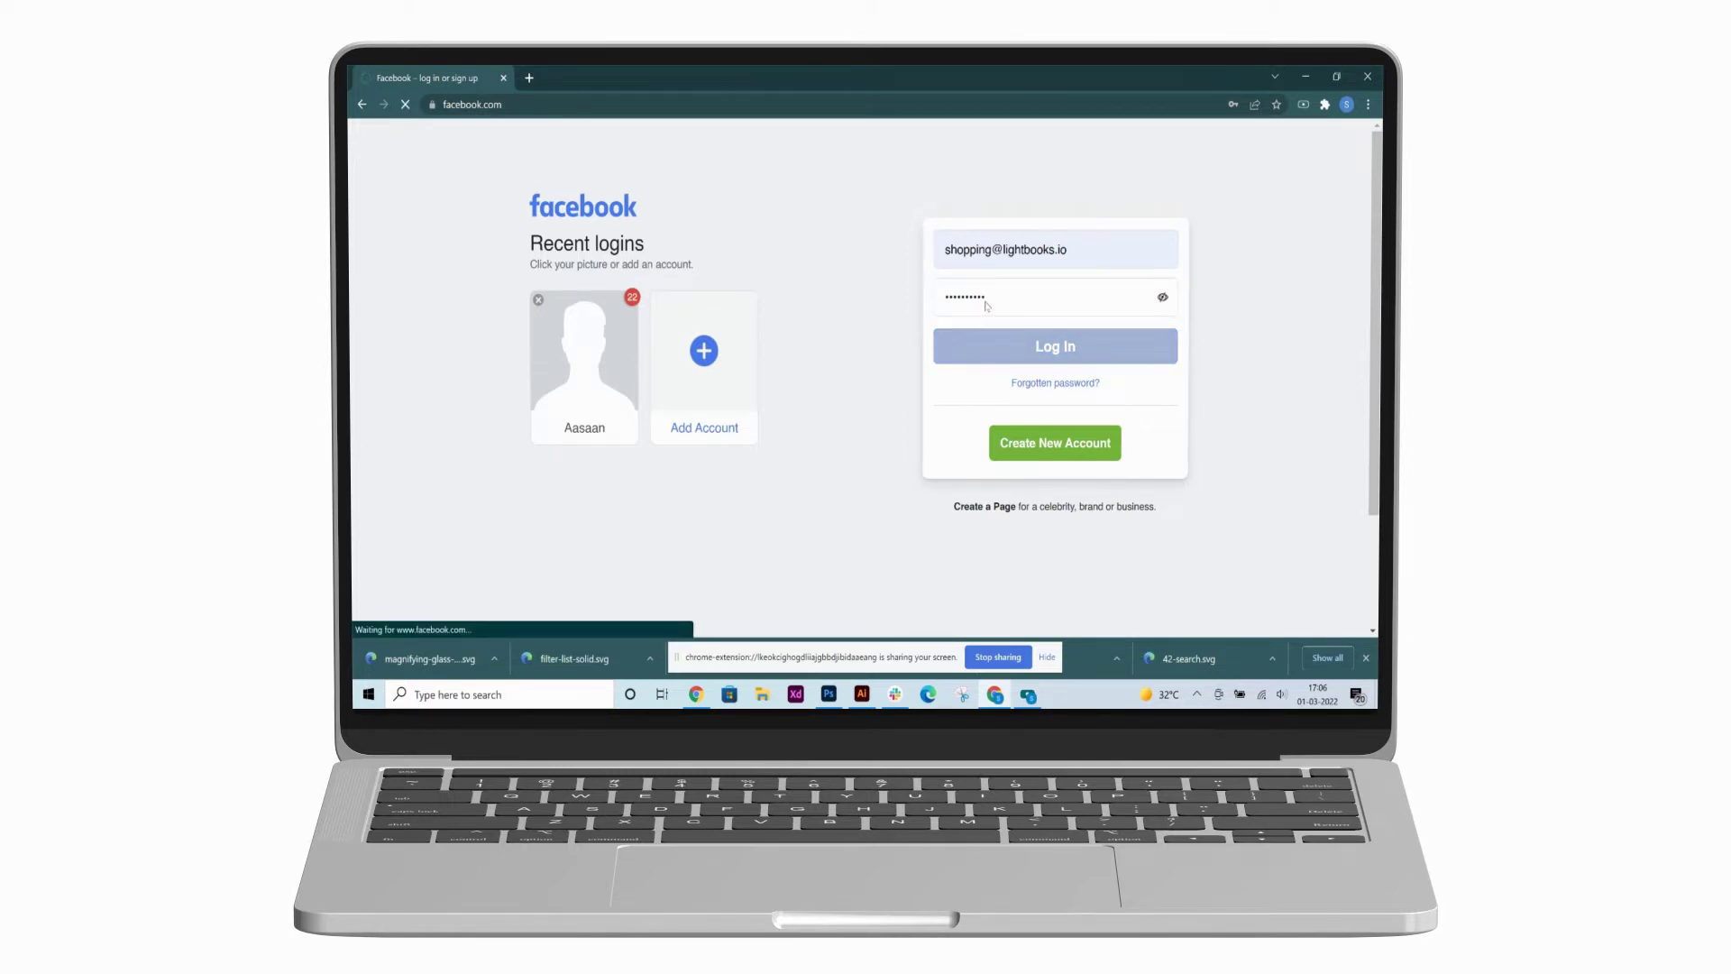
pyautogui.click(1050, 657)
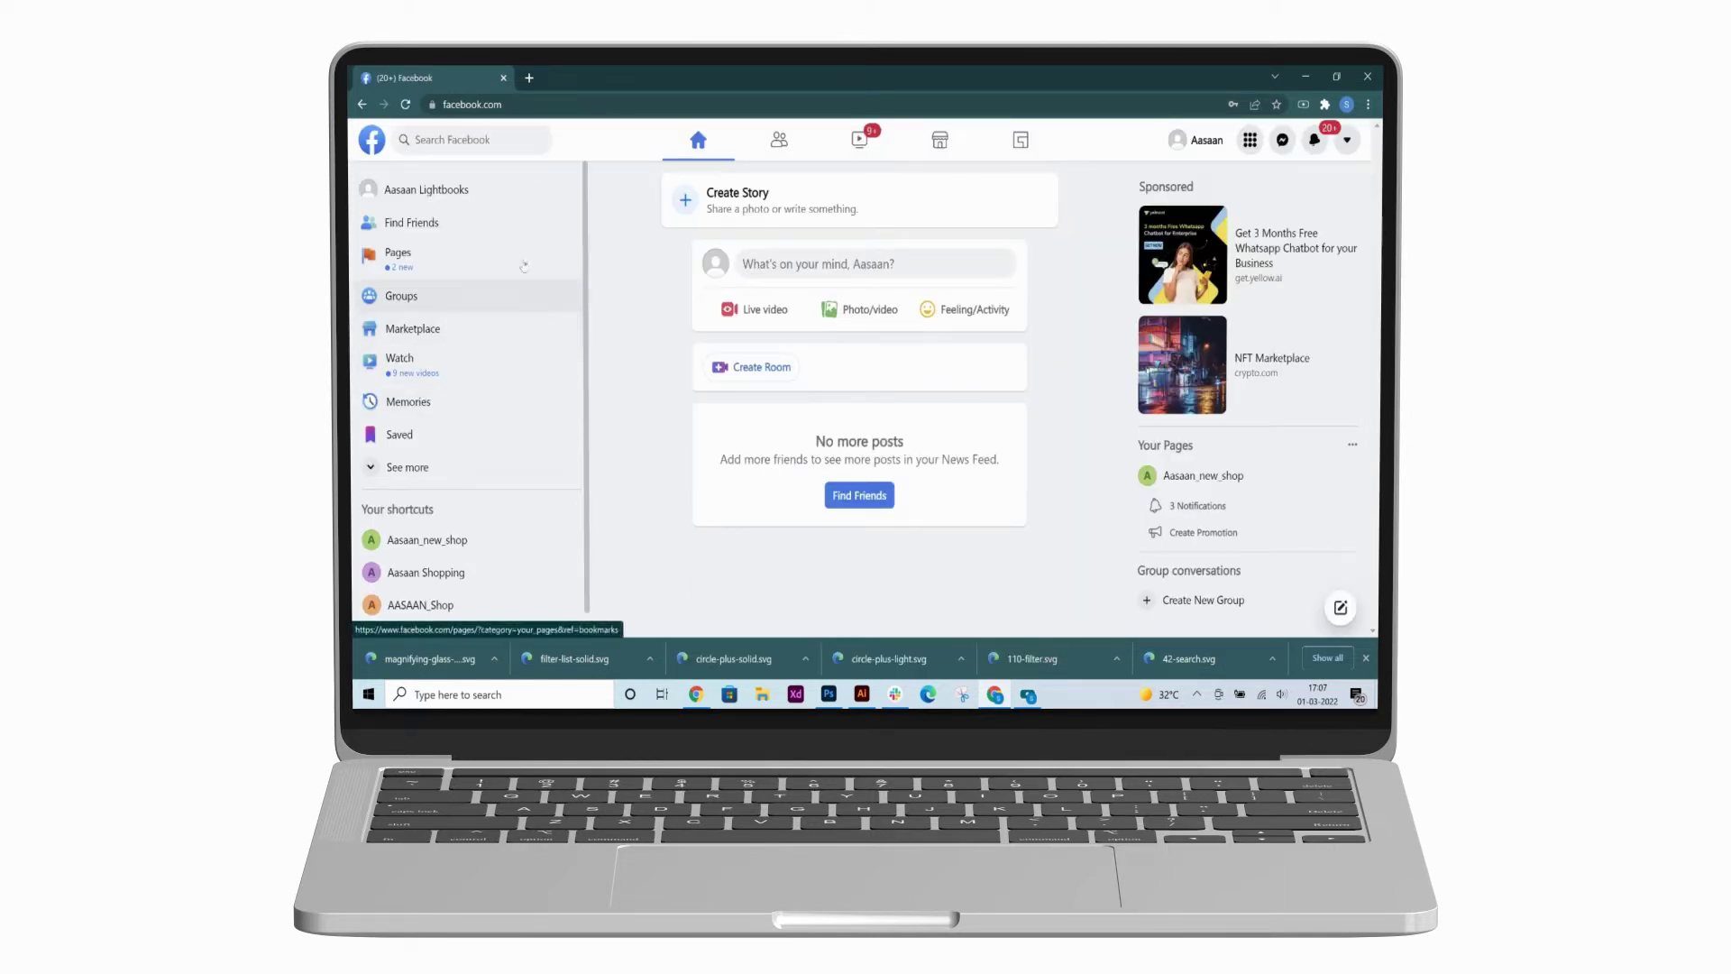
# - Open business.facebook.com in a new Chrome tab
pyautogui.click(529, 78)
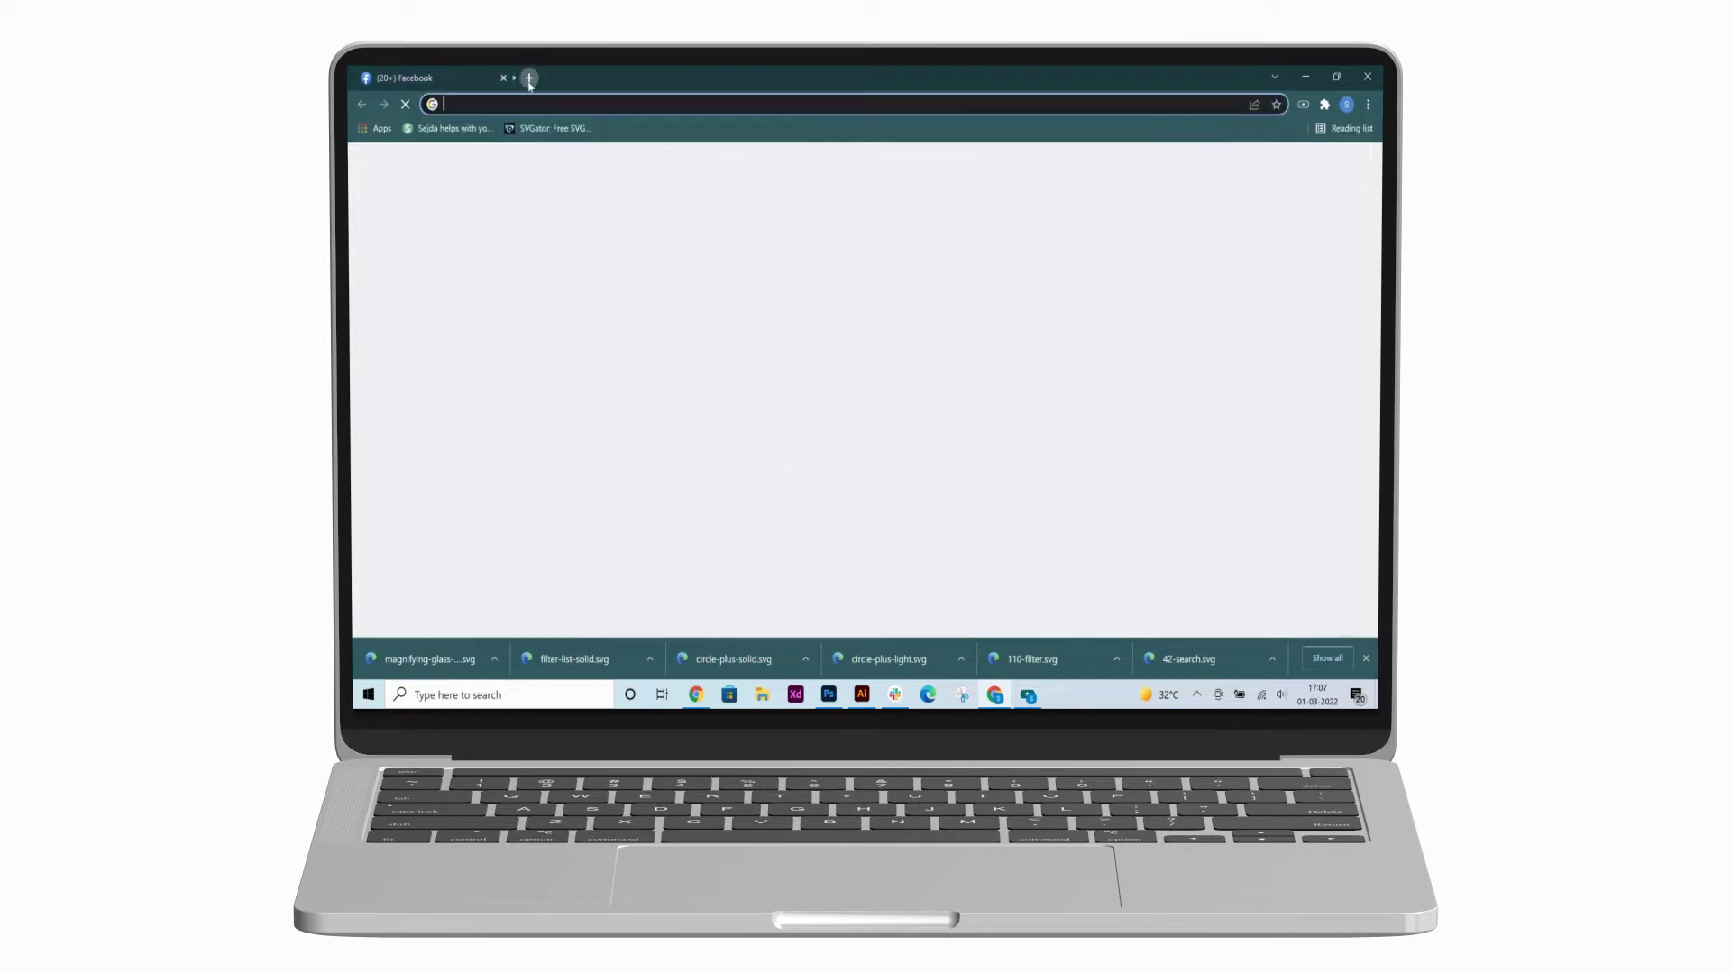
pyautogui.write('bus')
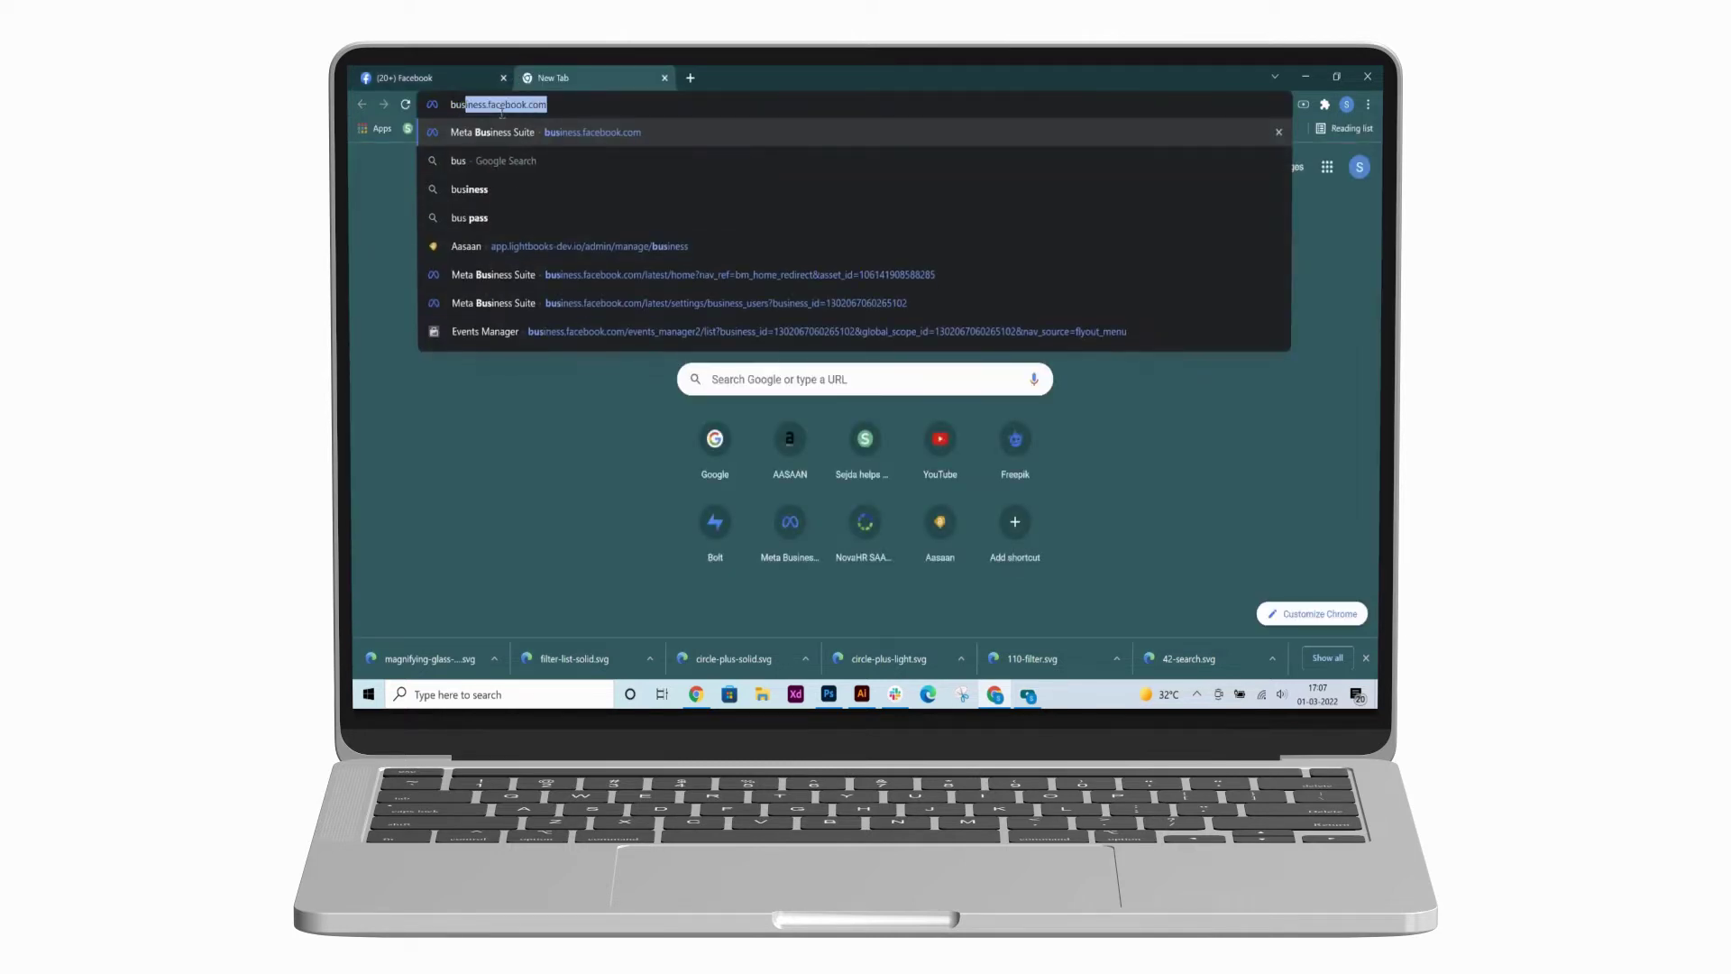
pyautogui.write('iness.facebook.com')
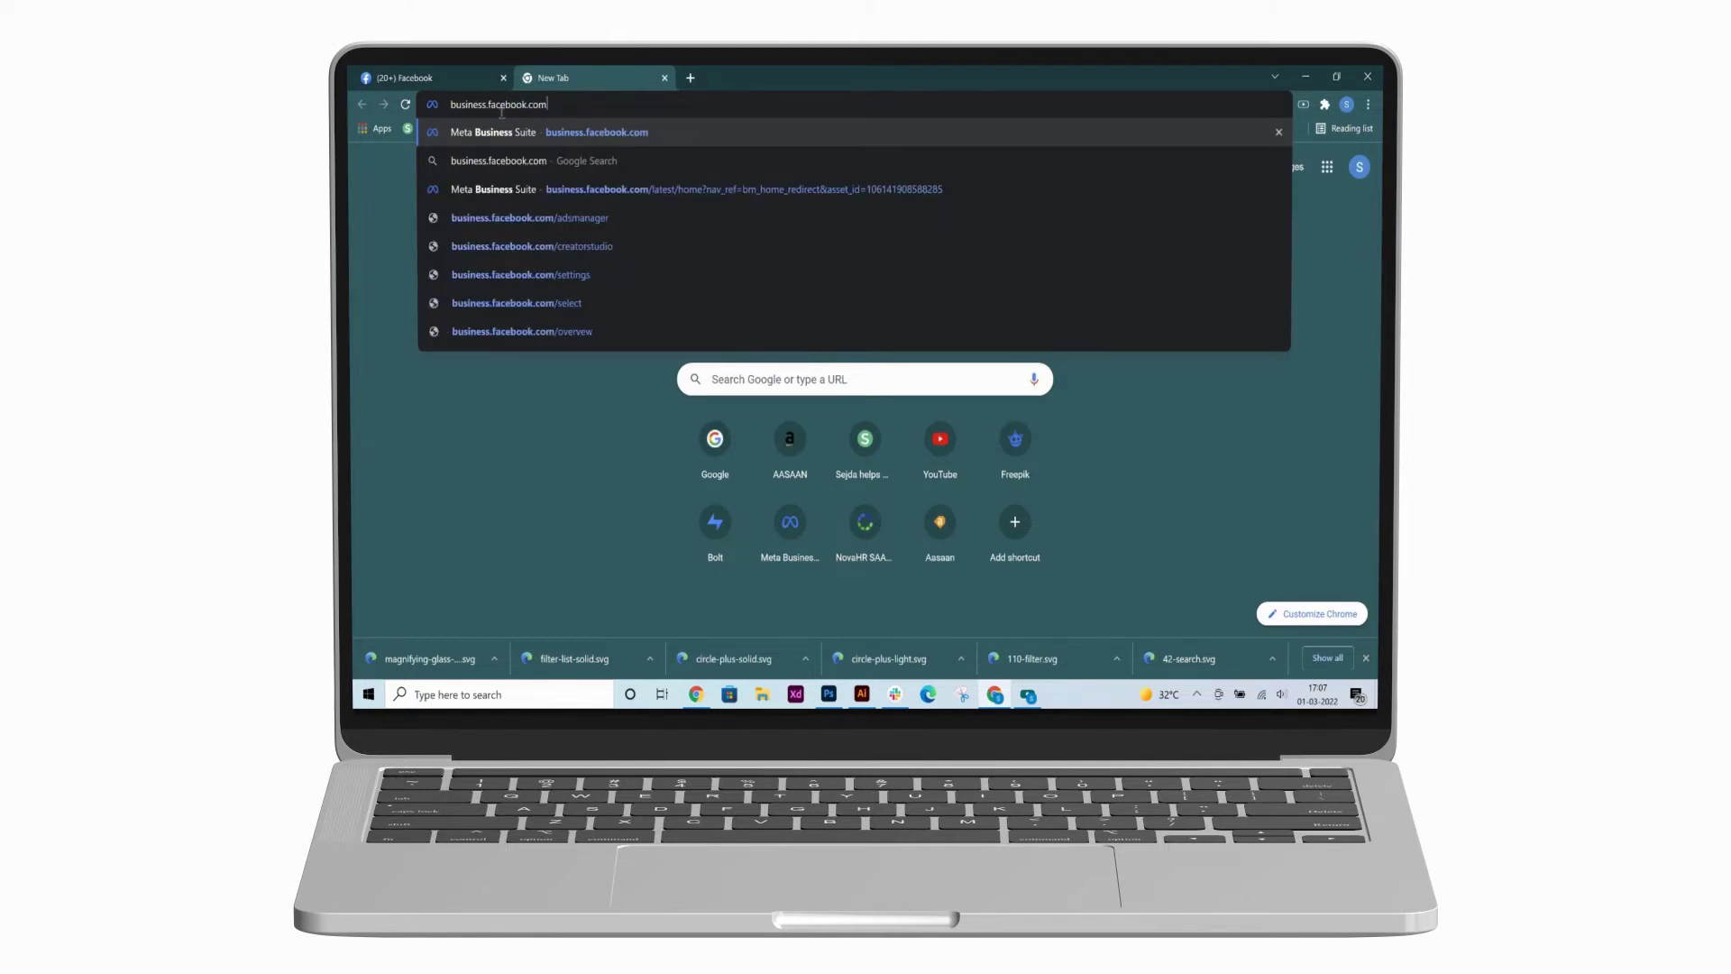
pyautogui.press('Return')
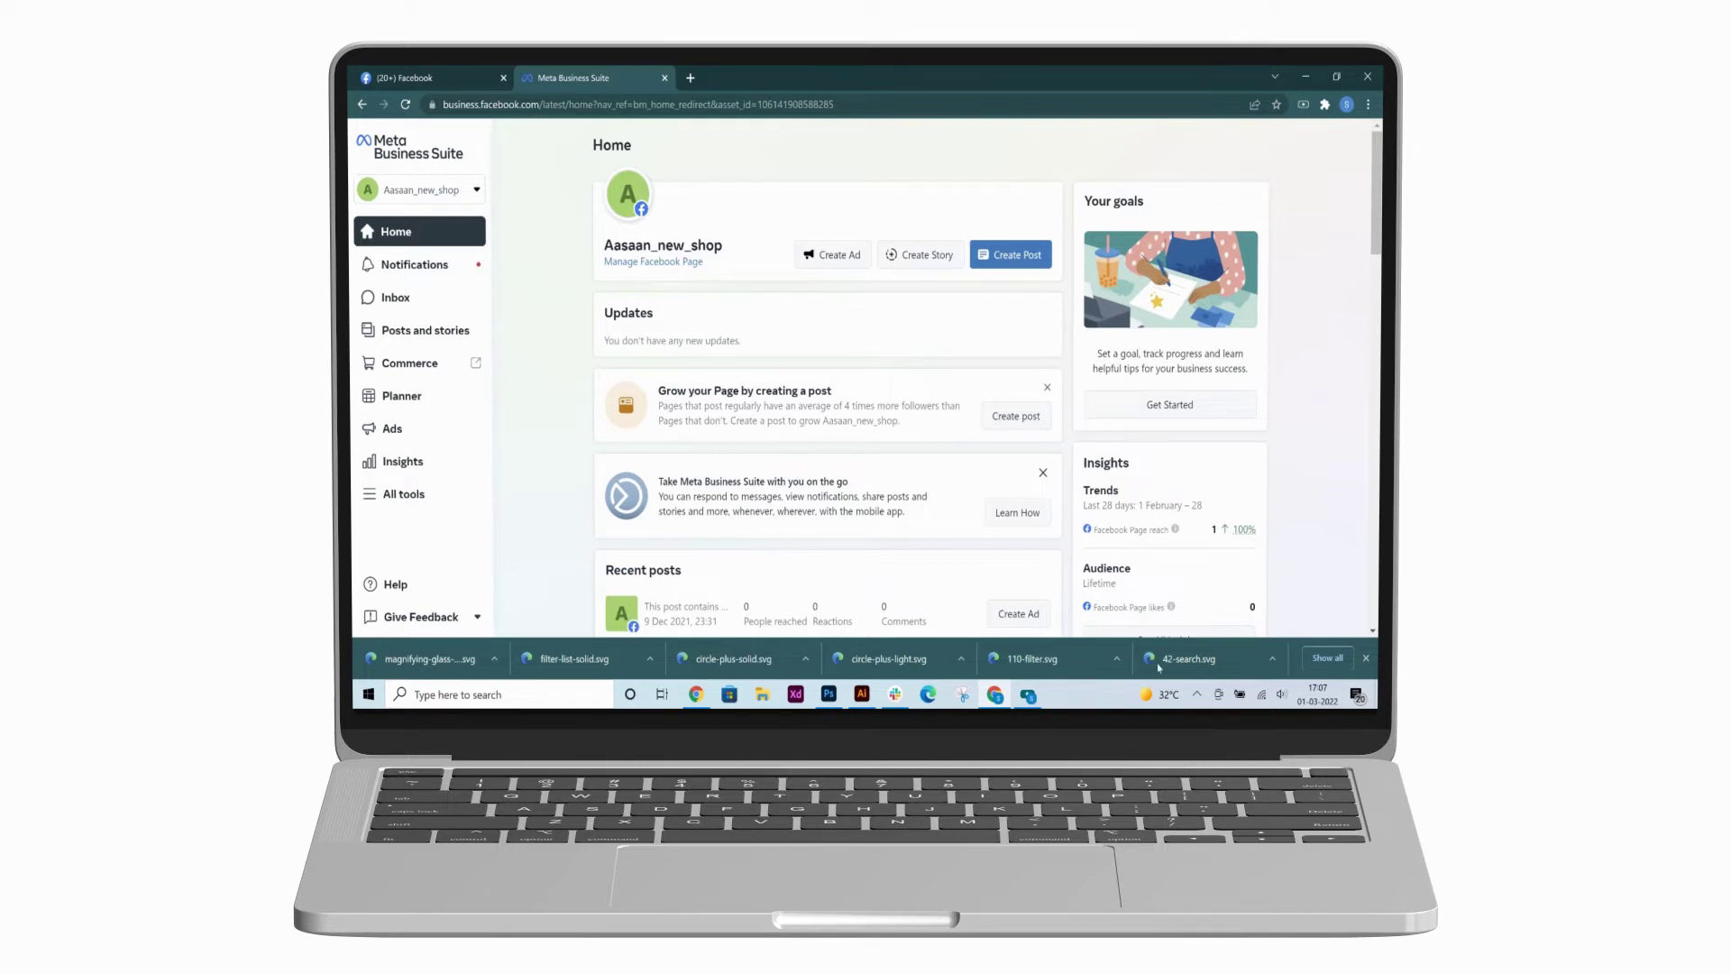
# - Dismiss the downloads bar and open the full Business Settings for the Aasaan account
pyautogui.click(1366, 658)
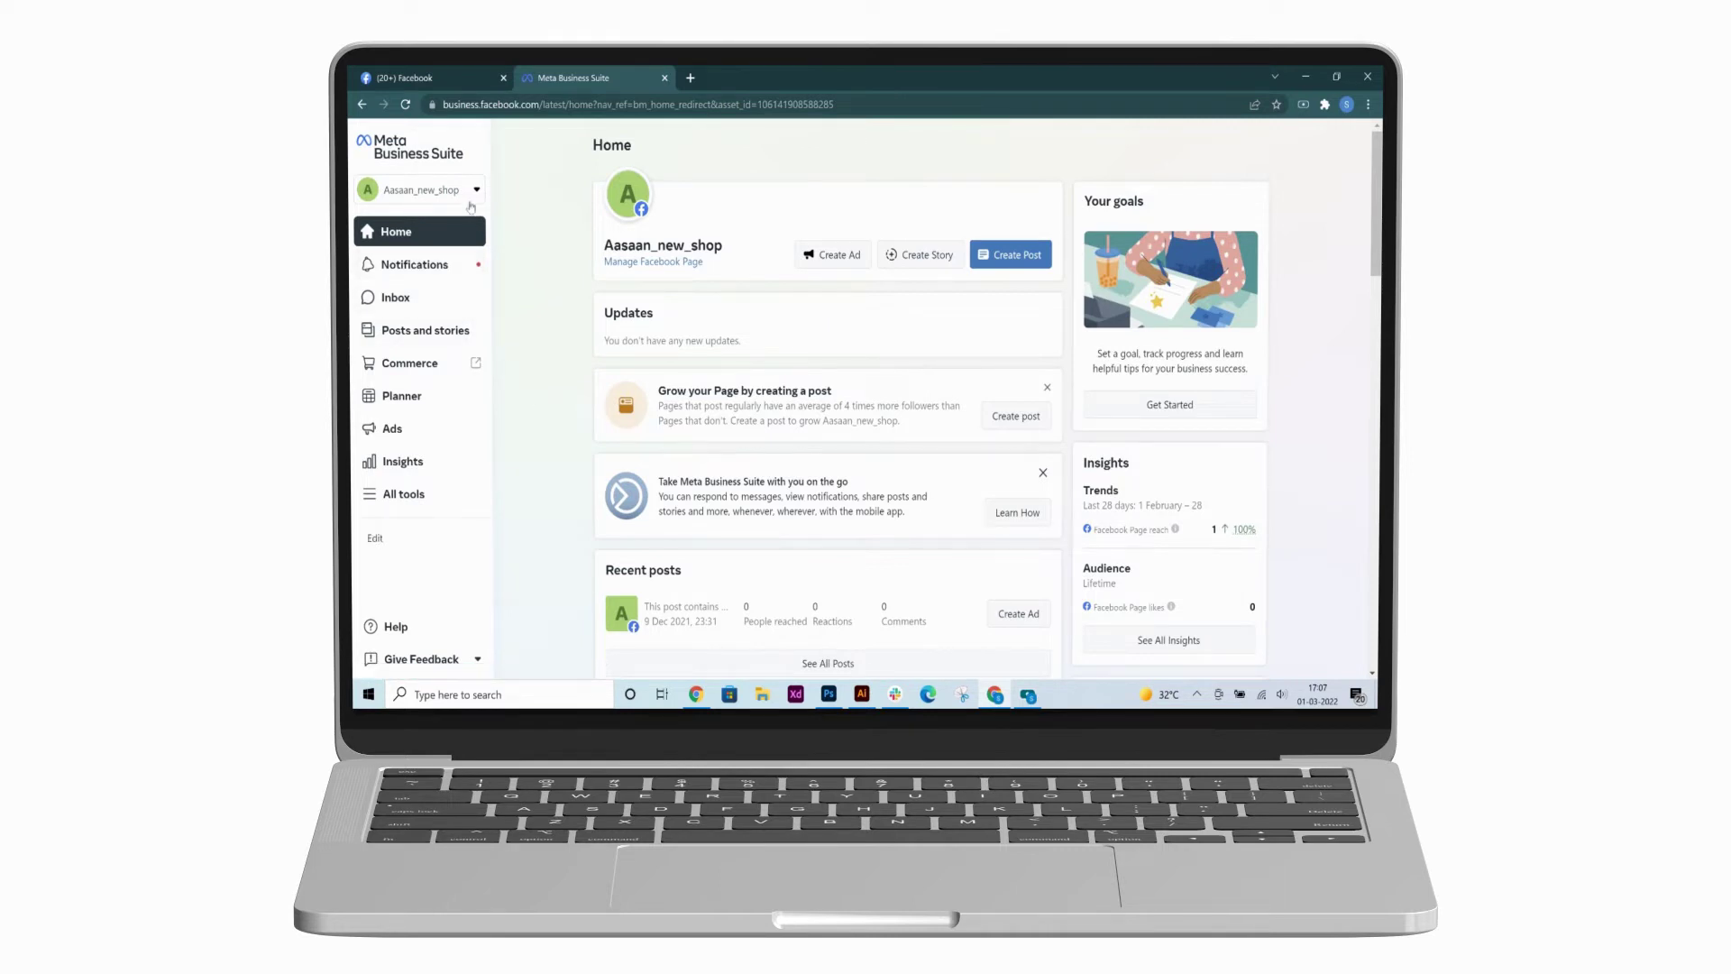
pyautogui.click(477, 191)
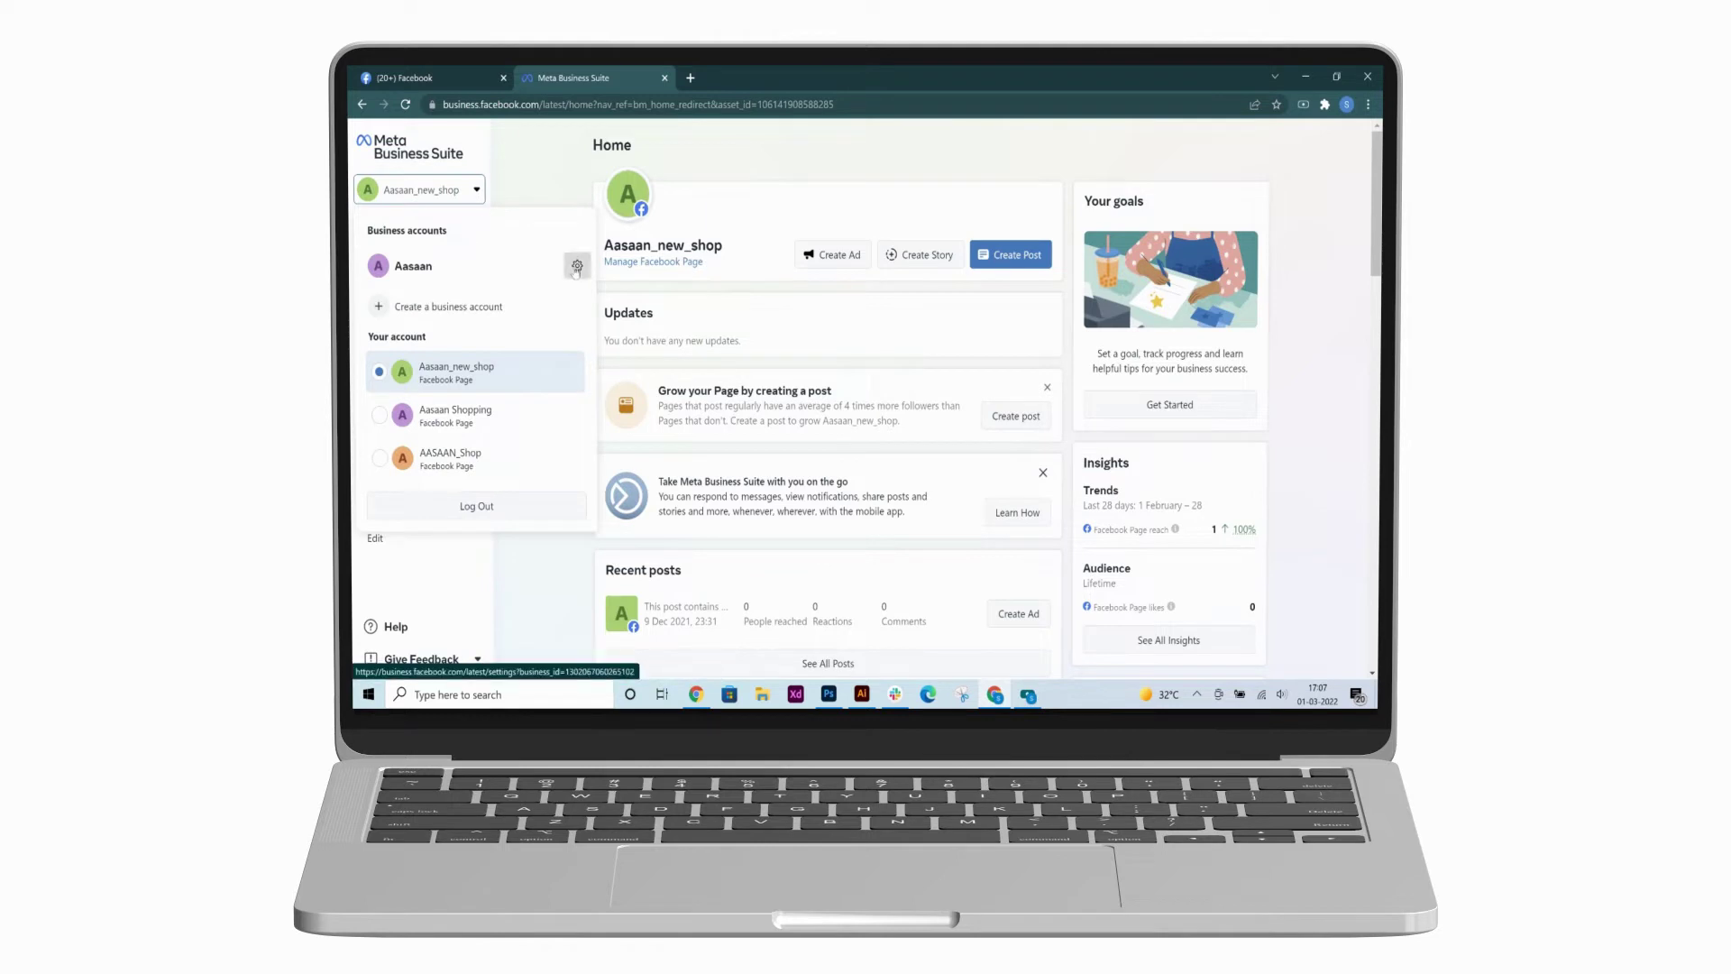
pyautogui.click(577, 266)
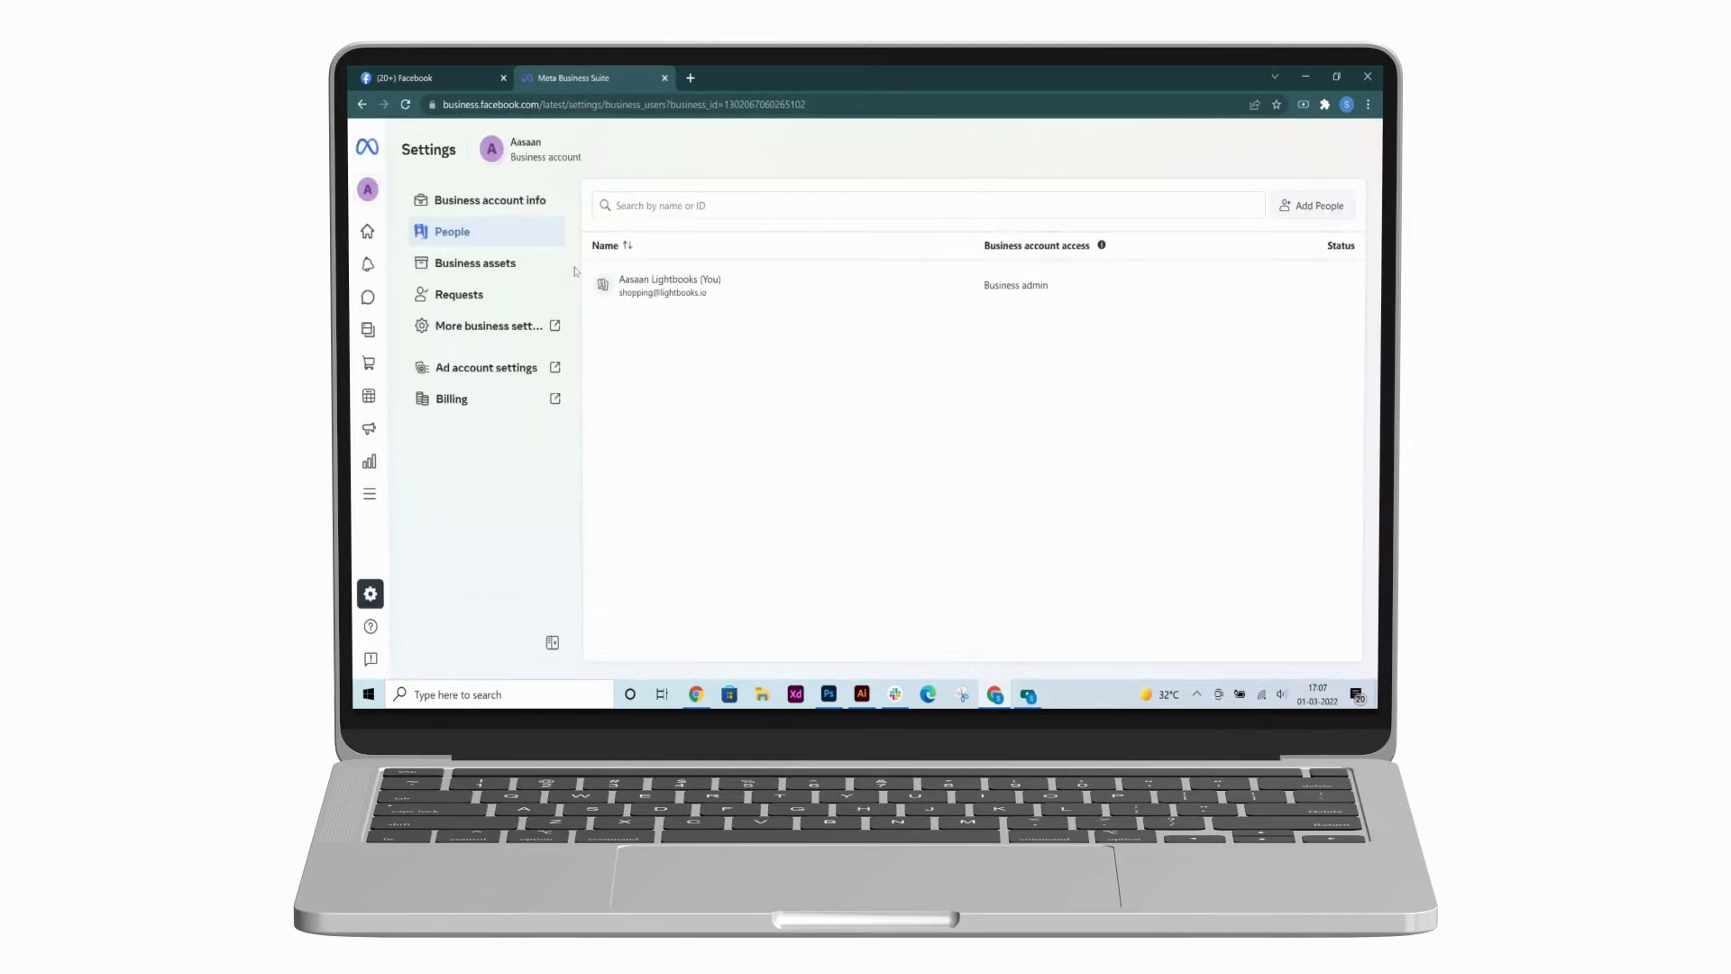
pyautogui.click(477, 335)
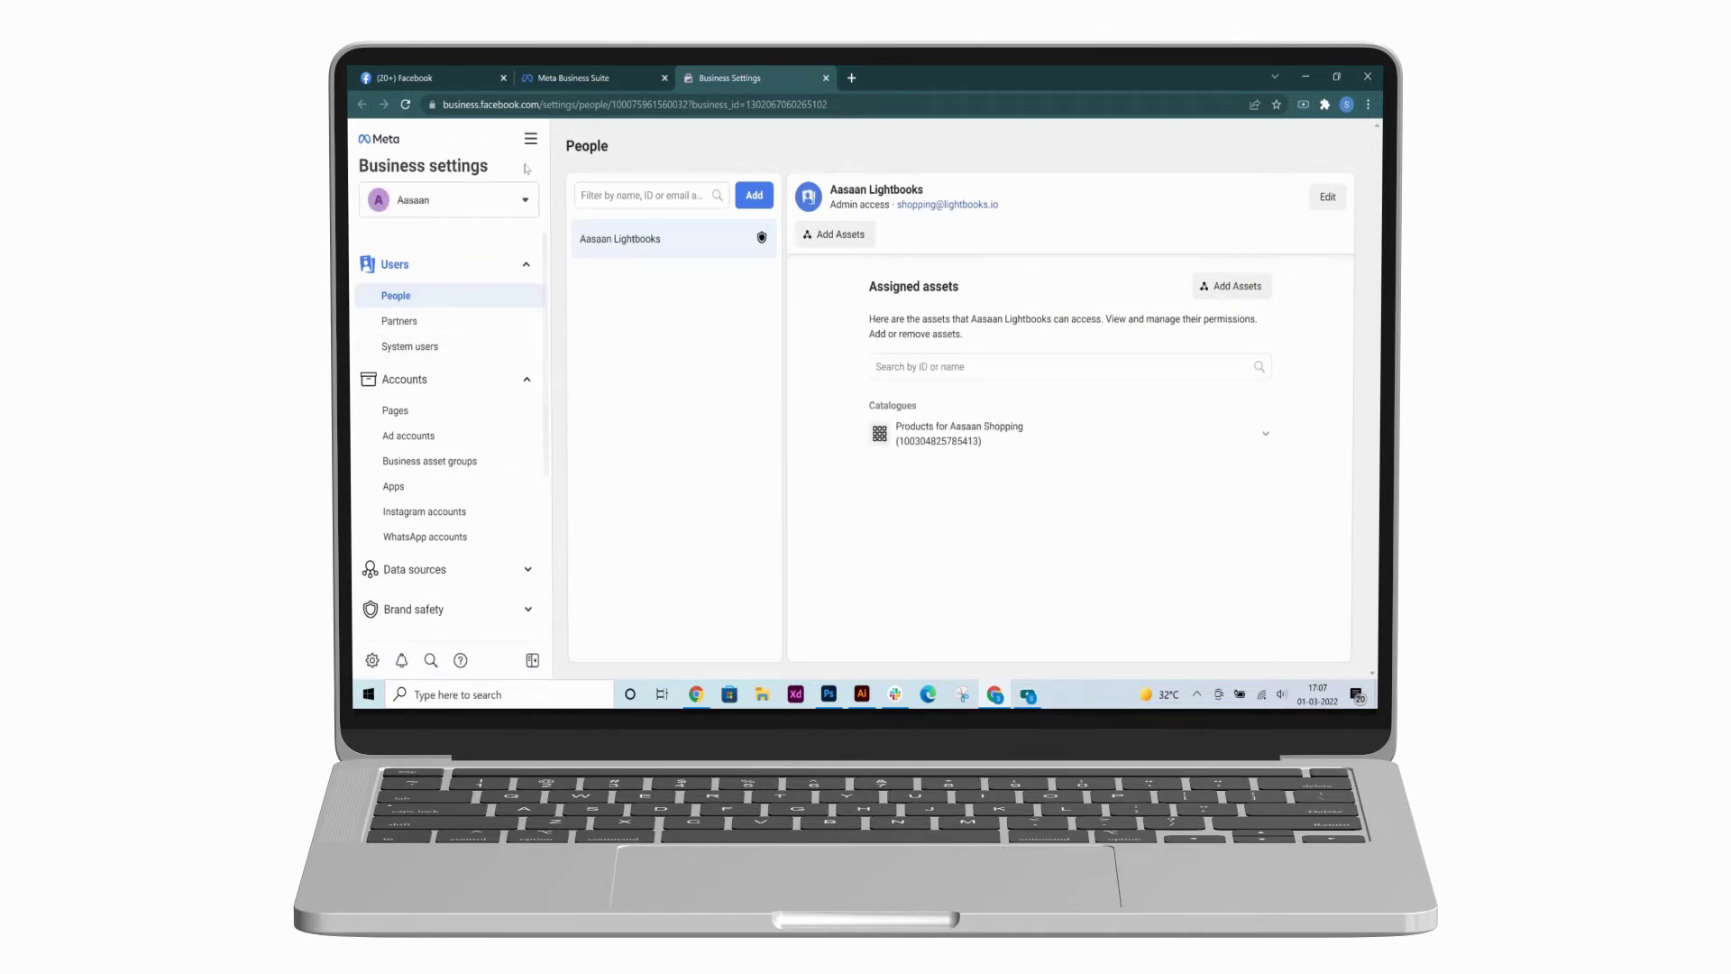
# - Go to Events Manager from the All tools menu
pyautogui.click(530, 140)
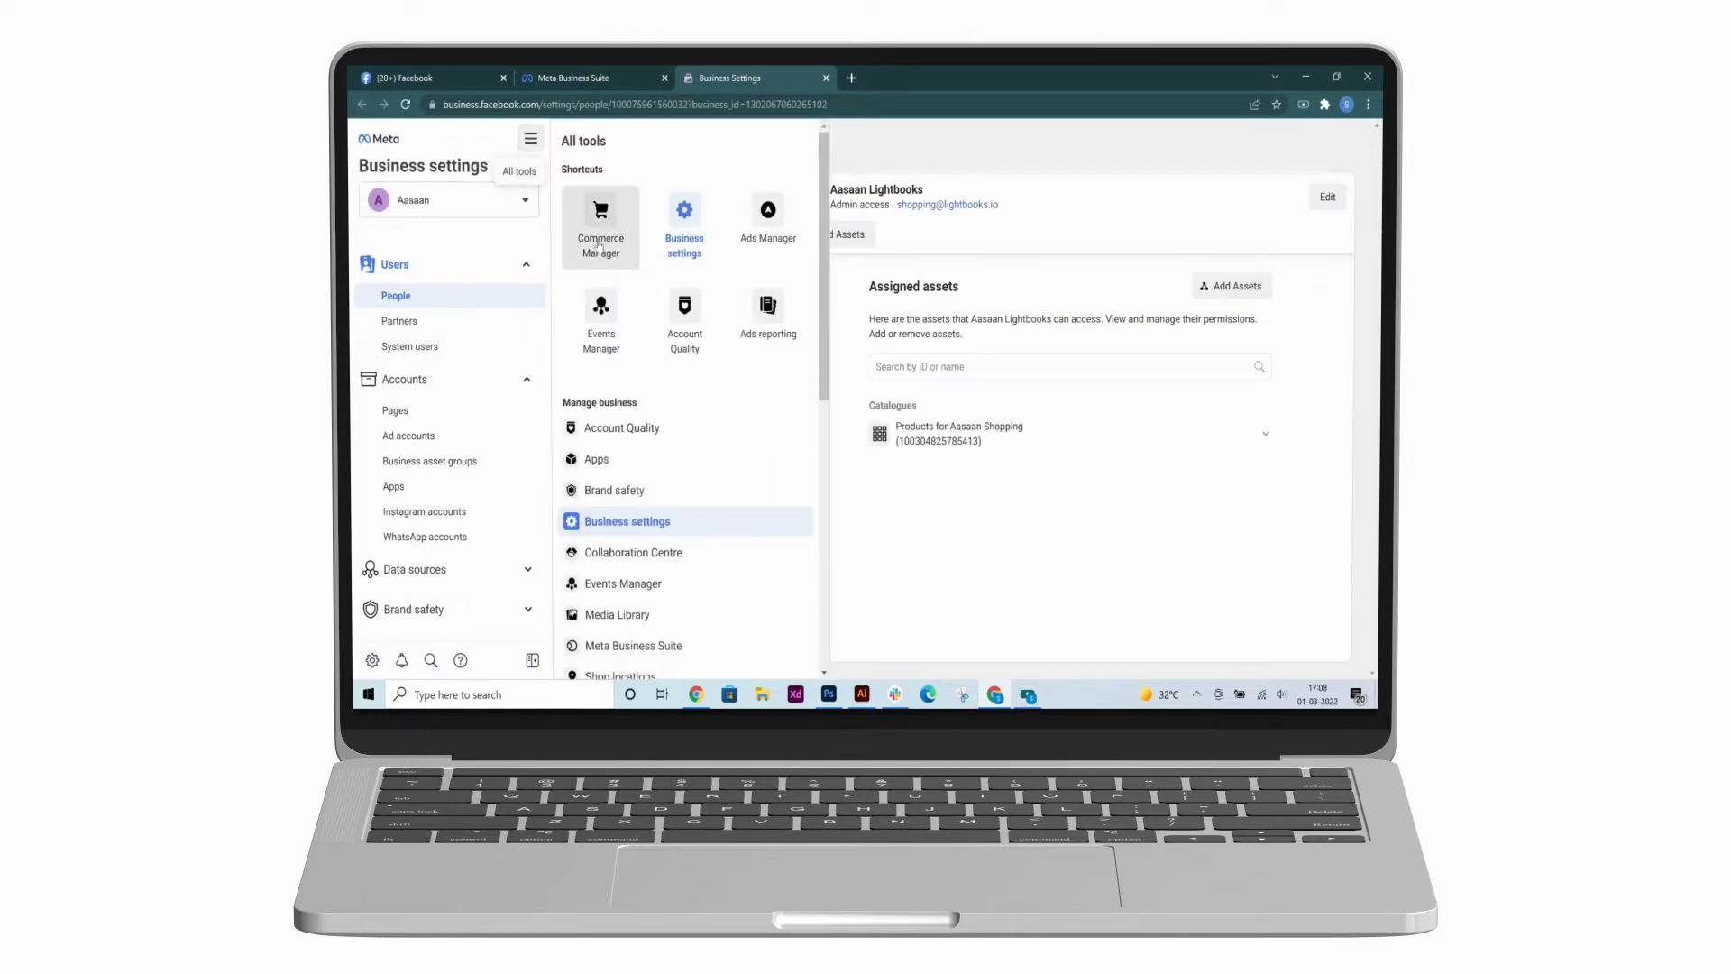
pyautogui.click(605, 312)
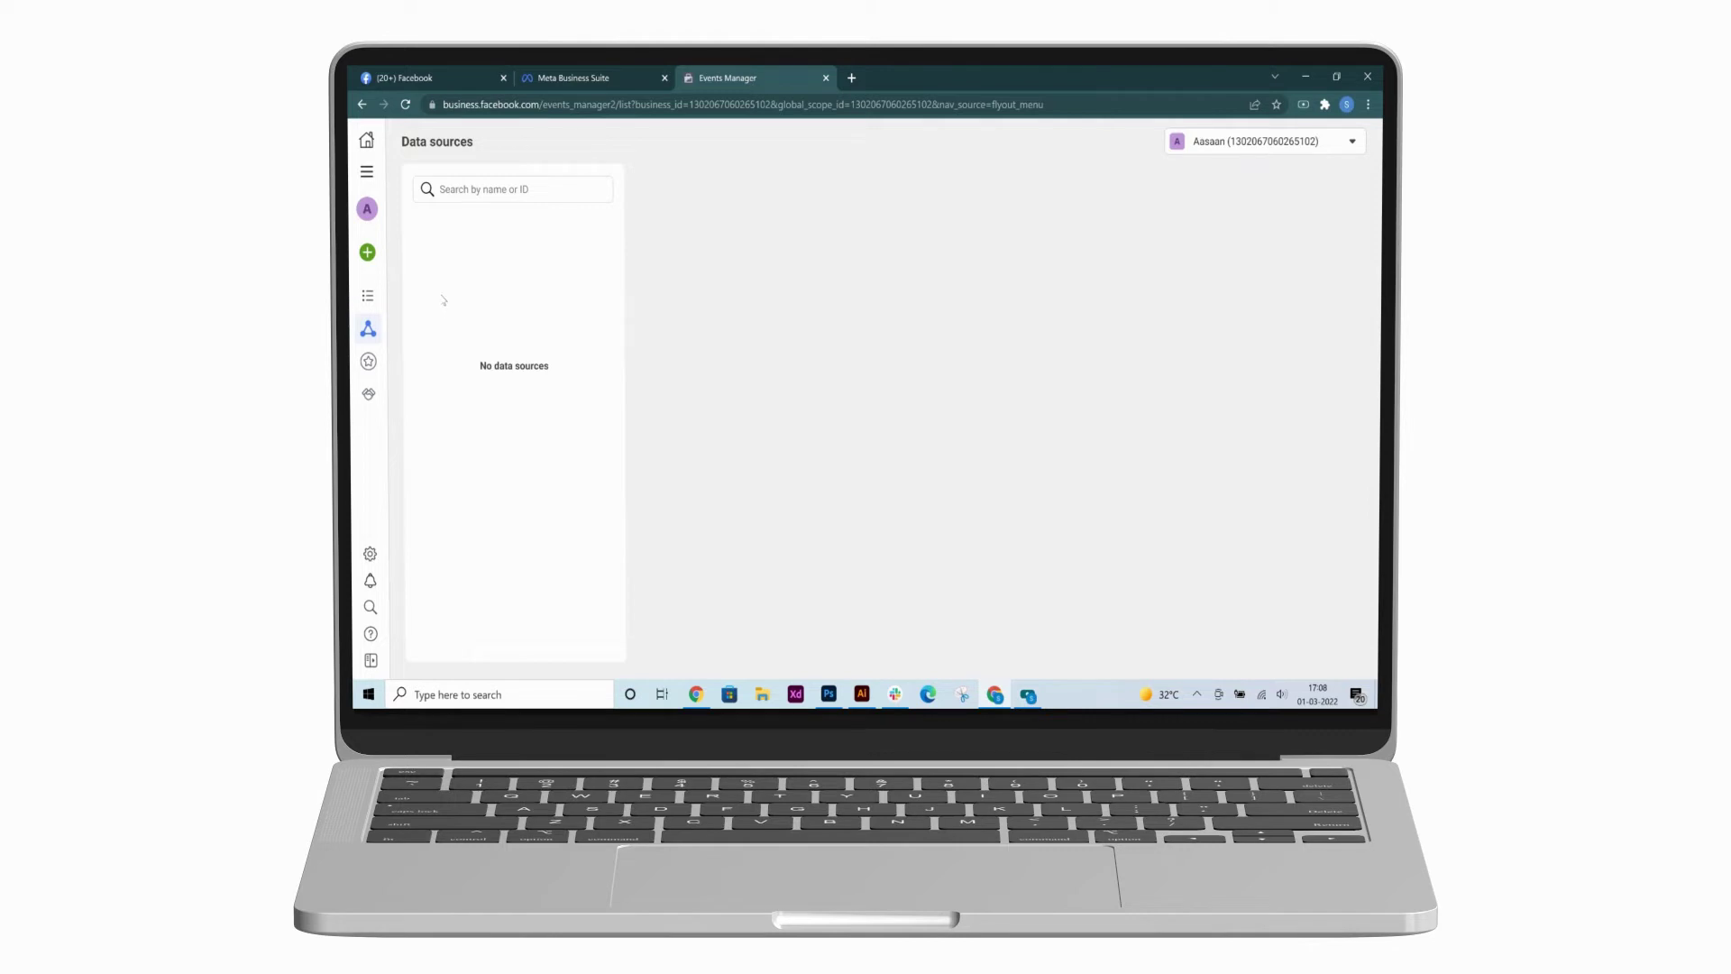
# - Connect a new Web data source and create a pixel named 'Test Pixel'
pyautogui.moveTo(372, 256)
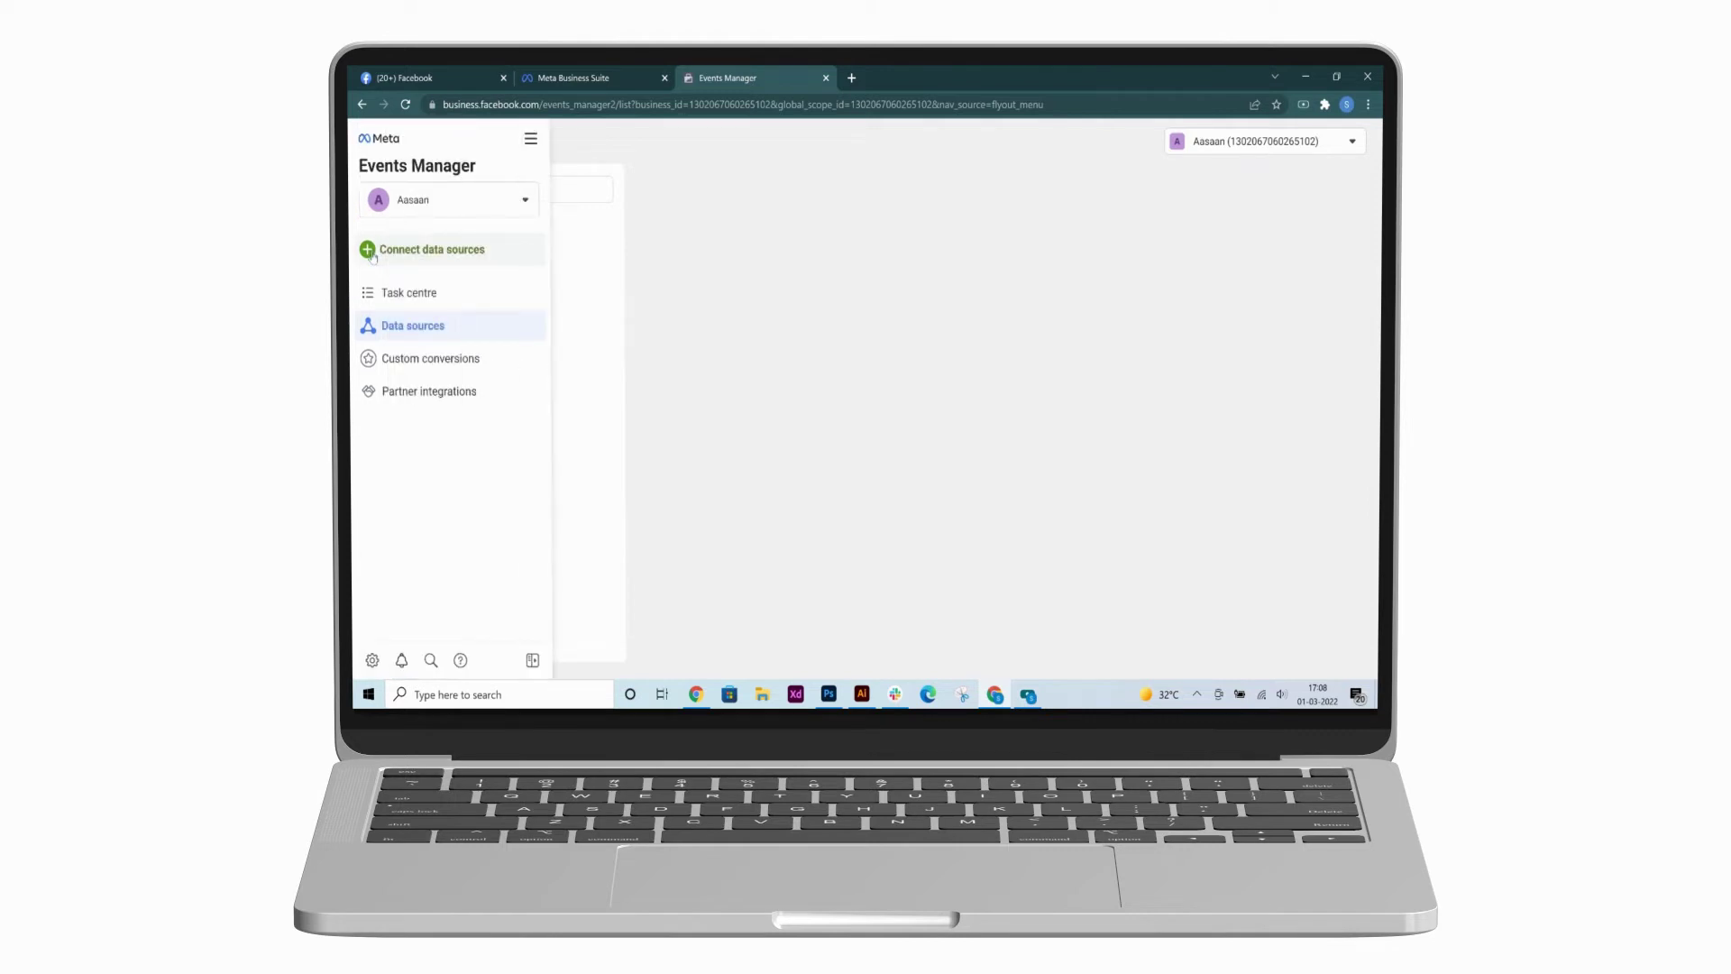
pyautogui.click(372, 256)
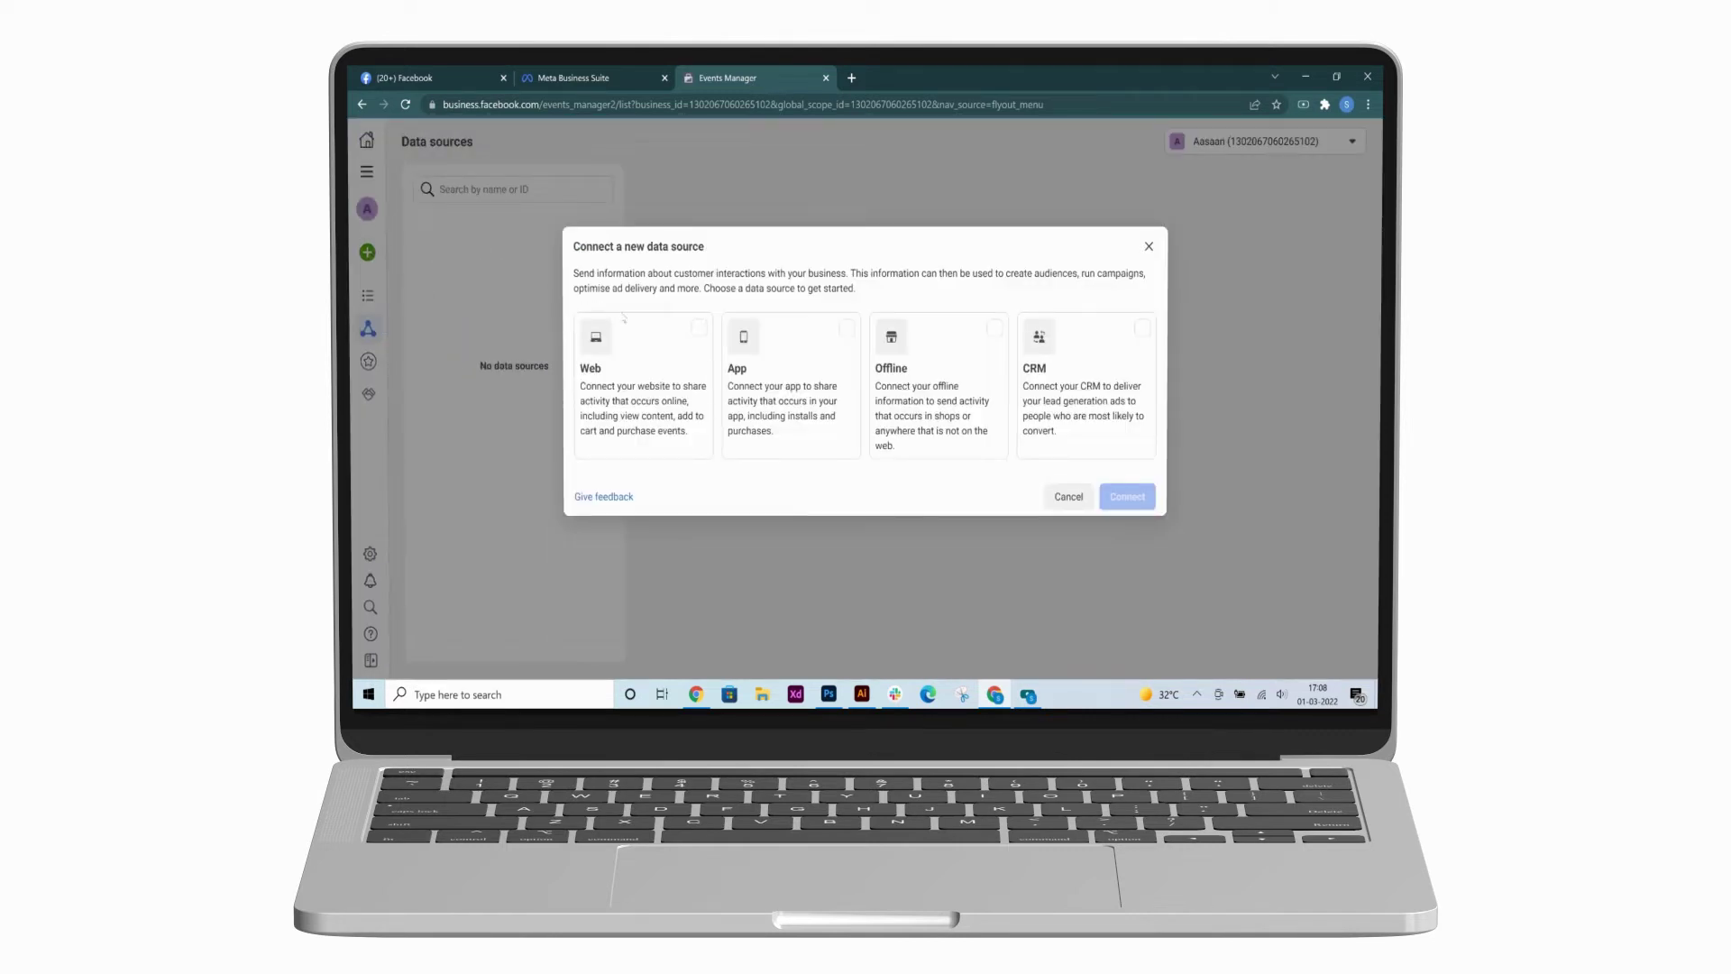
pyautogui.click(699, 329)
pyautogui.click(1120, 497)
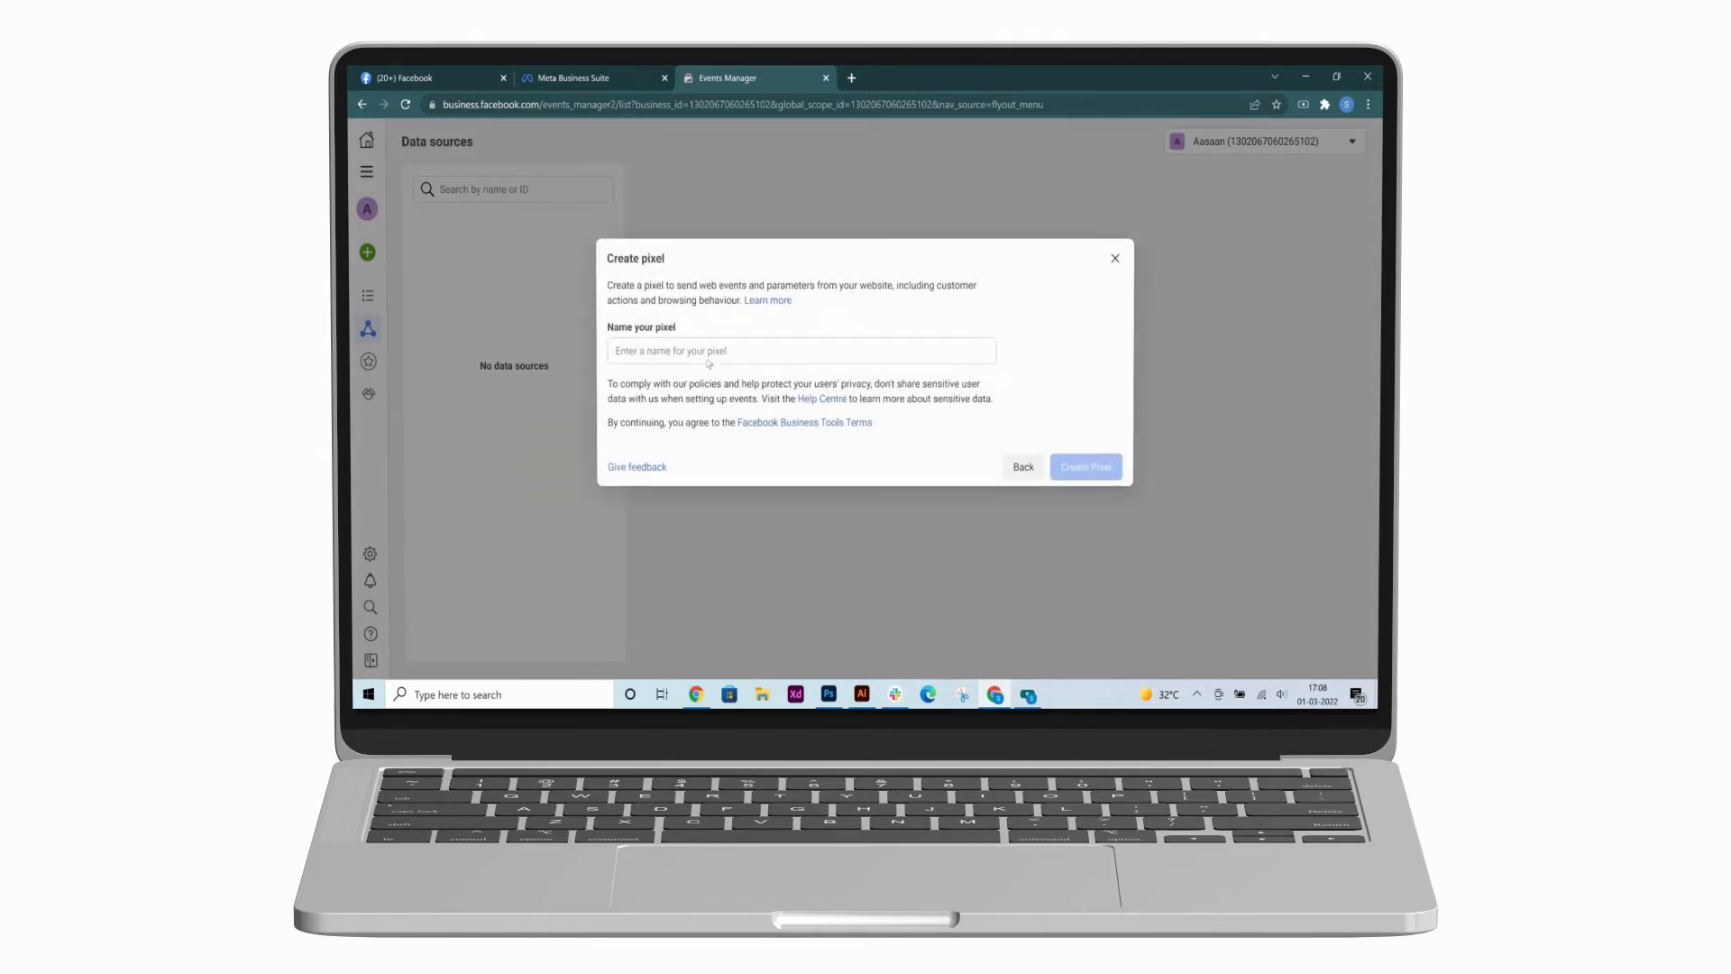
pyautogui.click(706, 353)
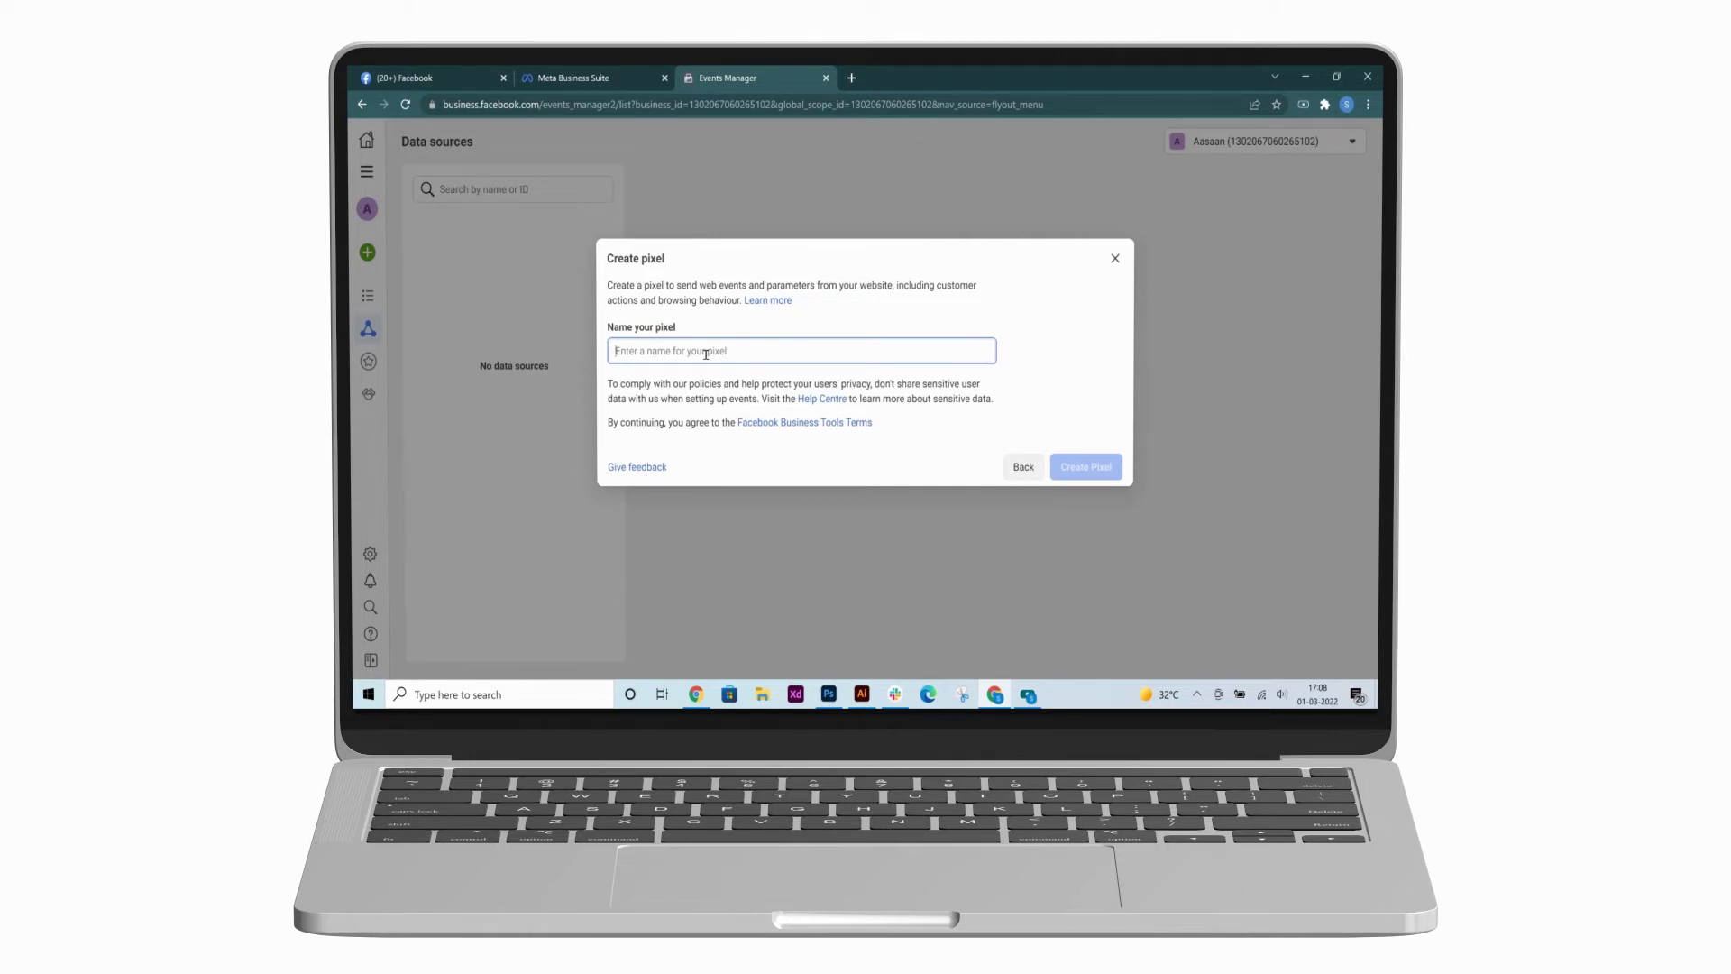
pyautogui.write('Test')
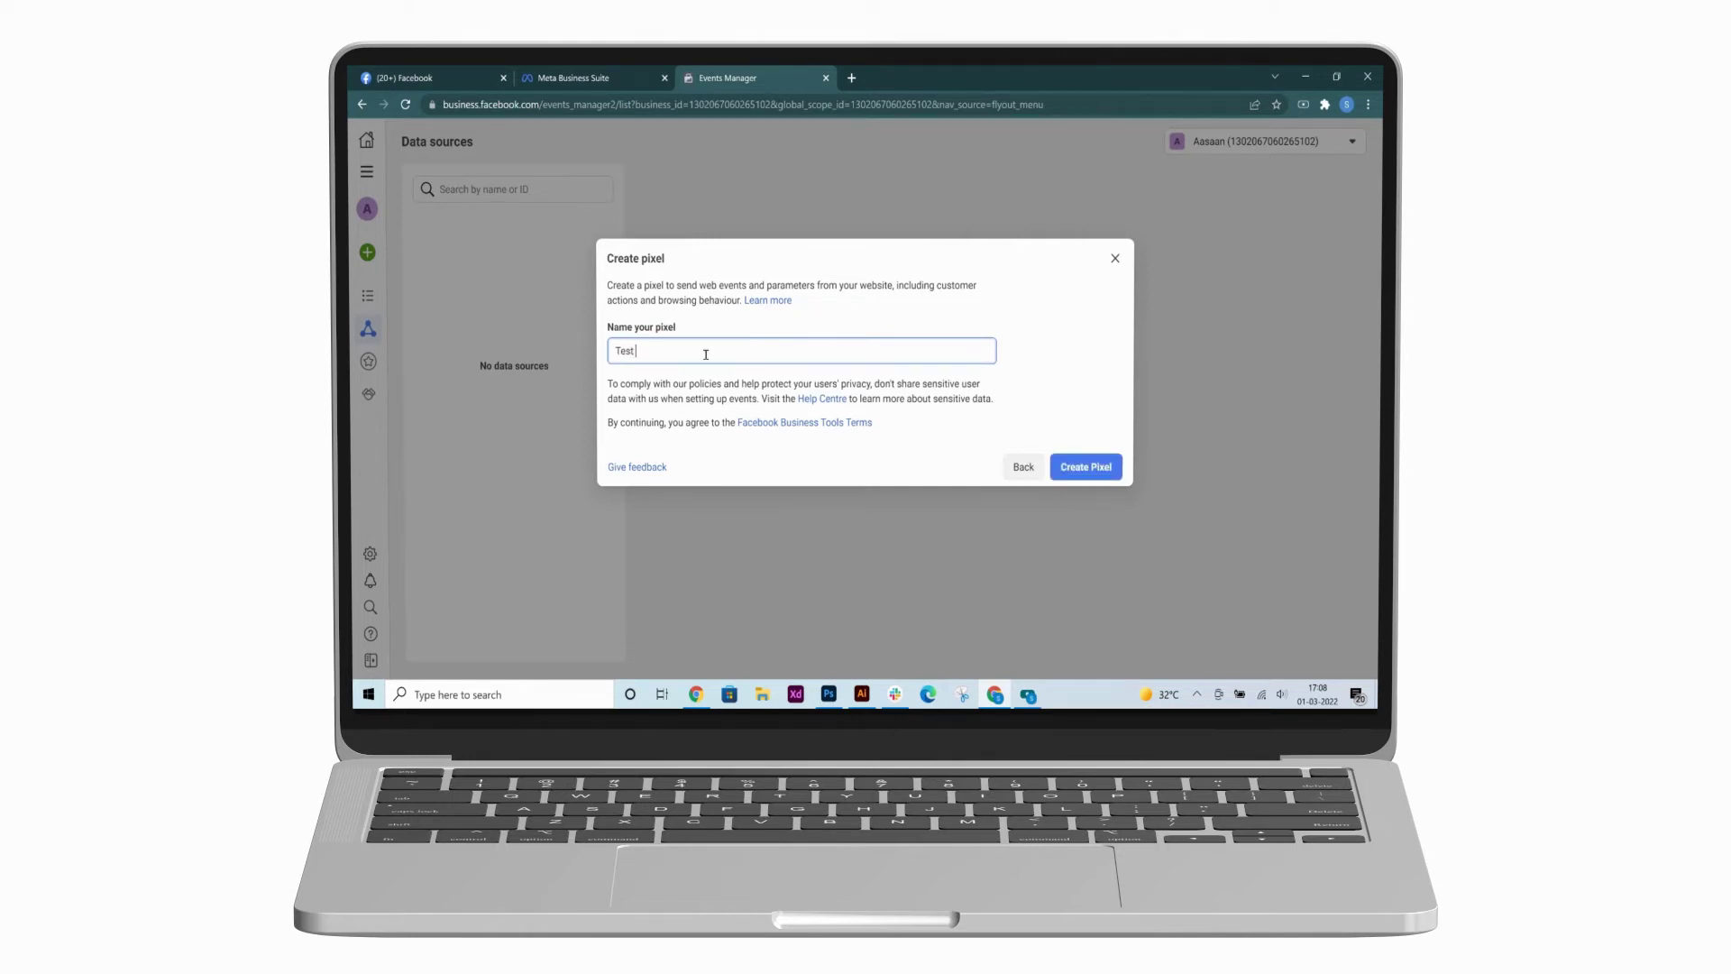
pyautogui.write(' Pixel')
pyautogui.click(1086, 466)
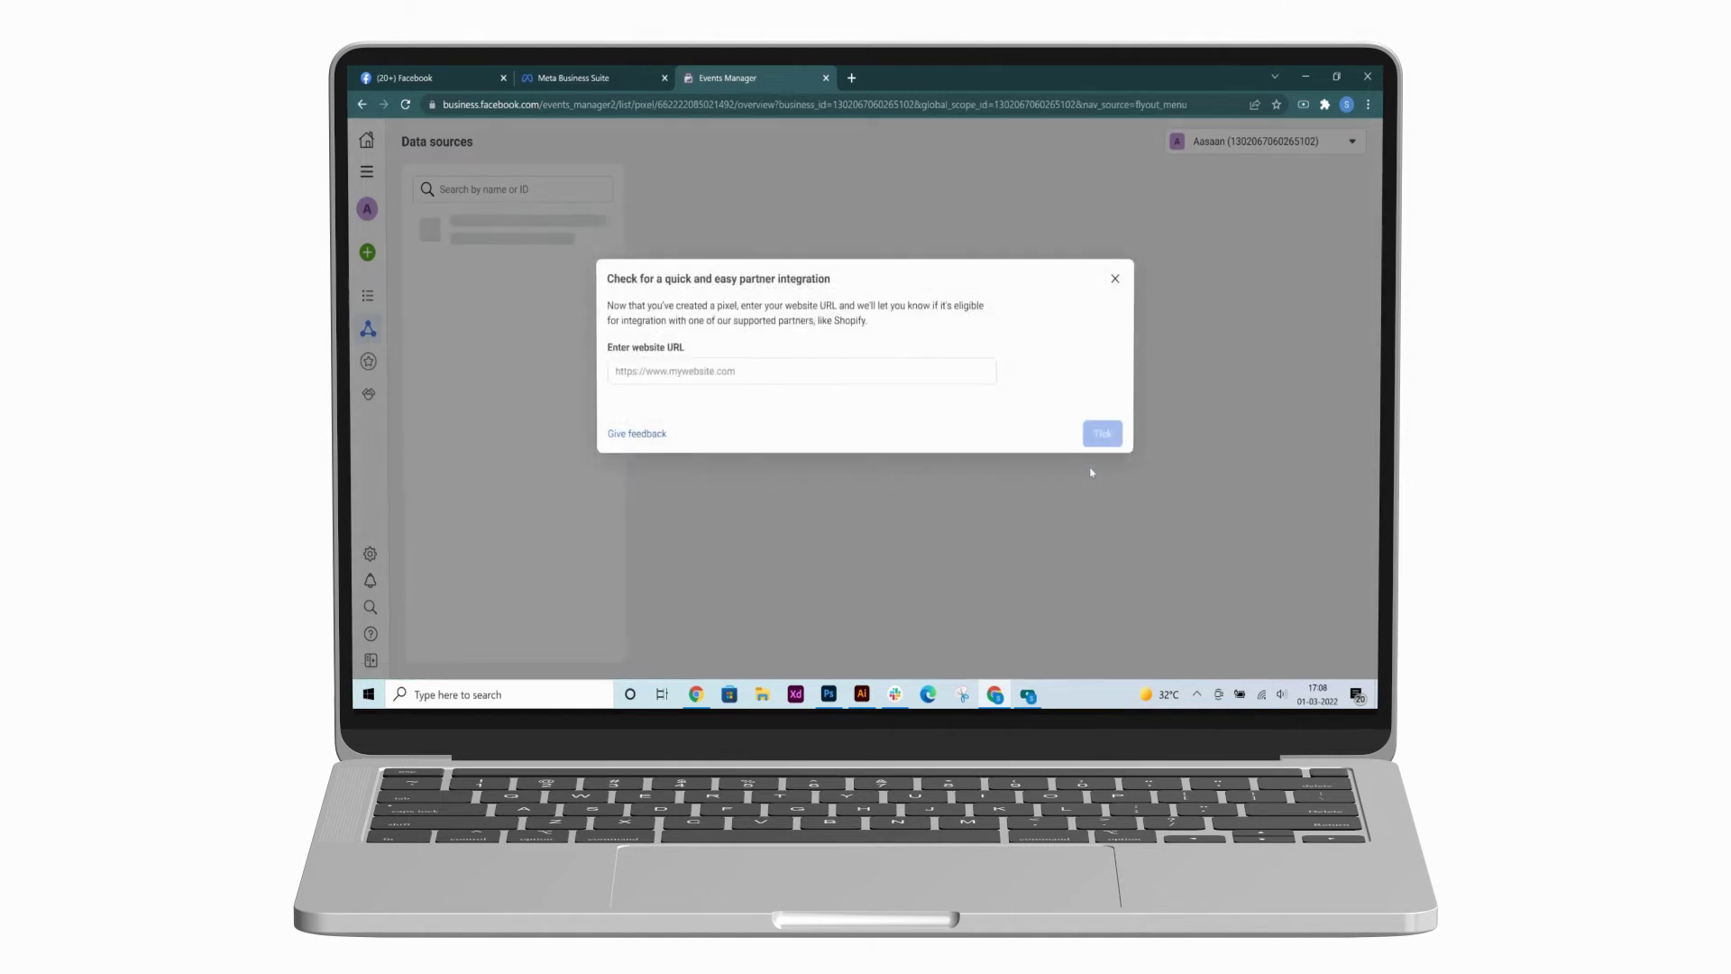
pyautogui.click(722, 373)
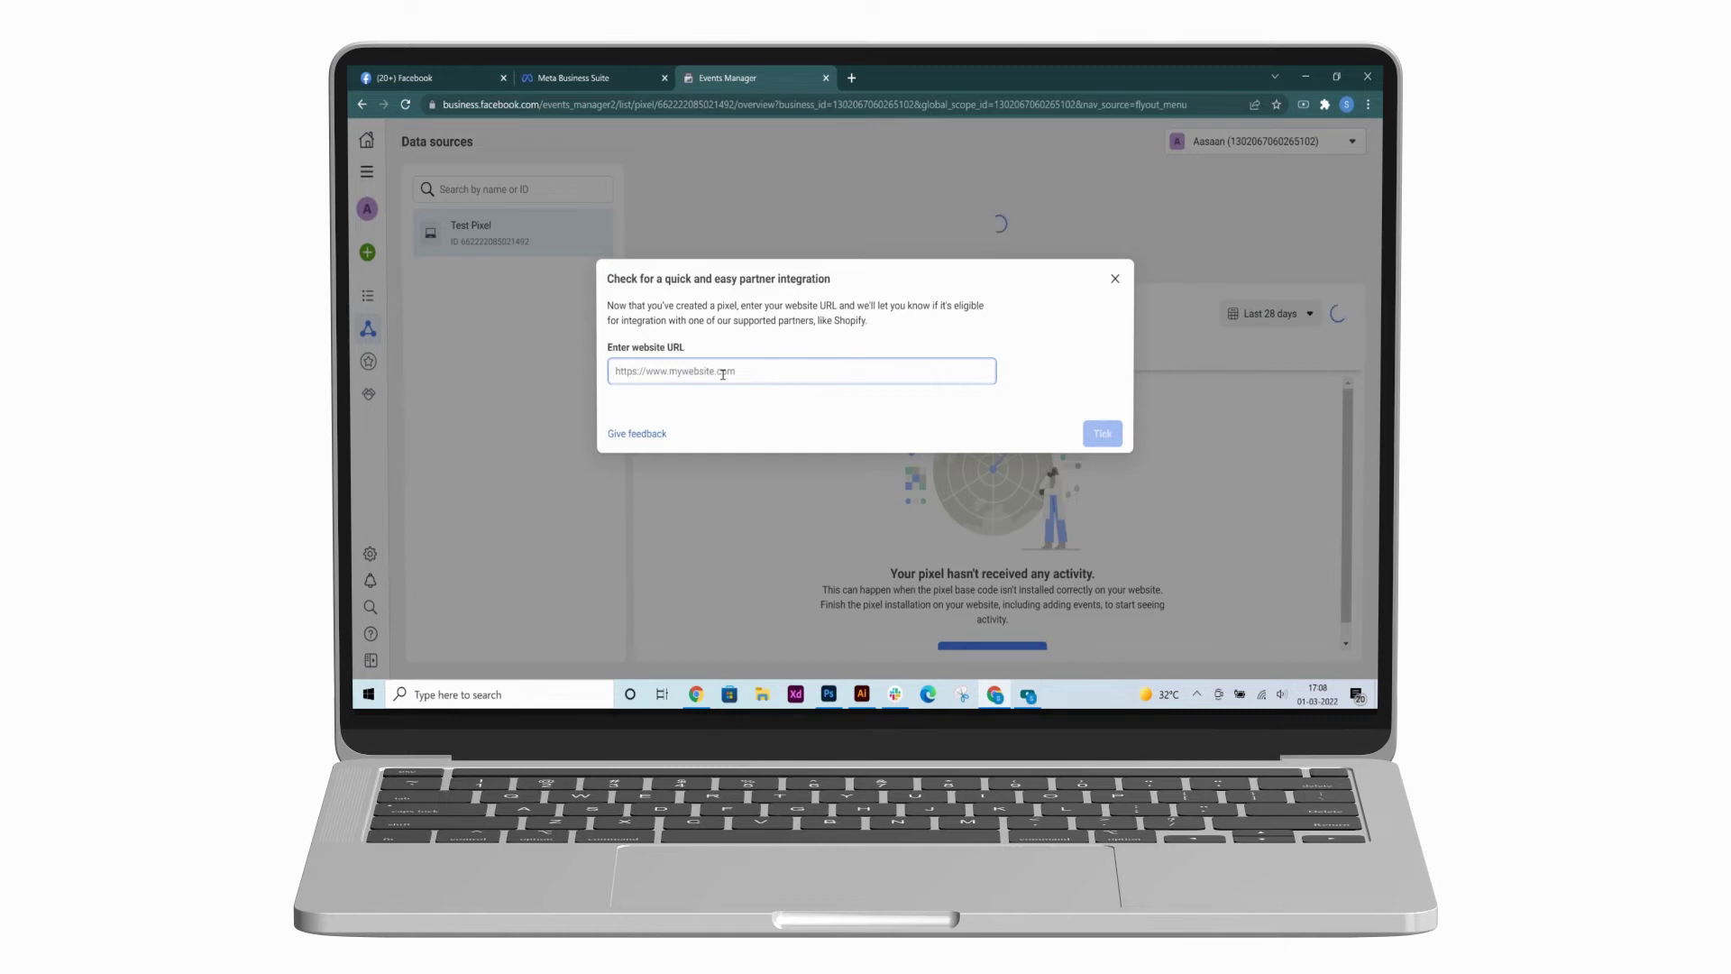
pyautogui.write('htt')
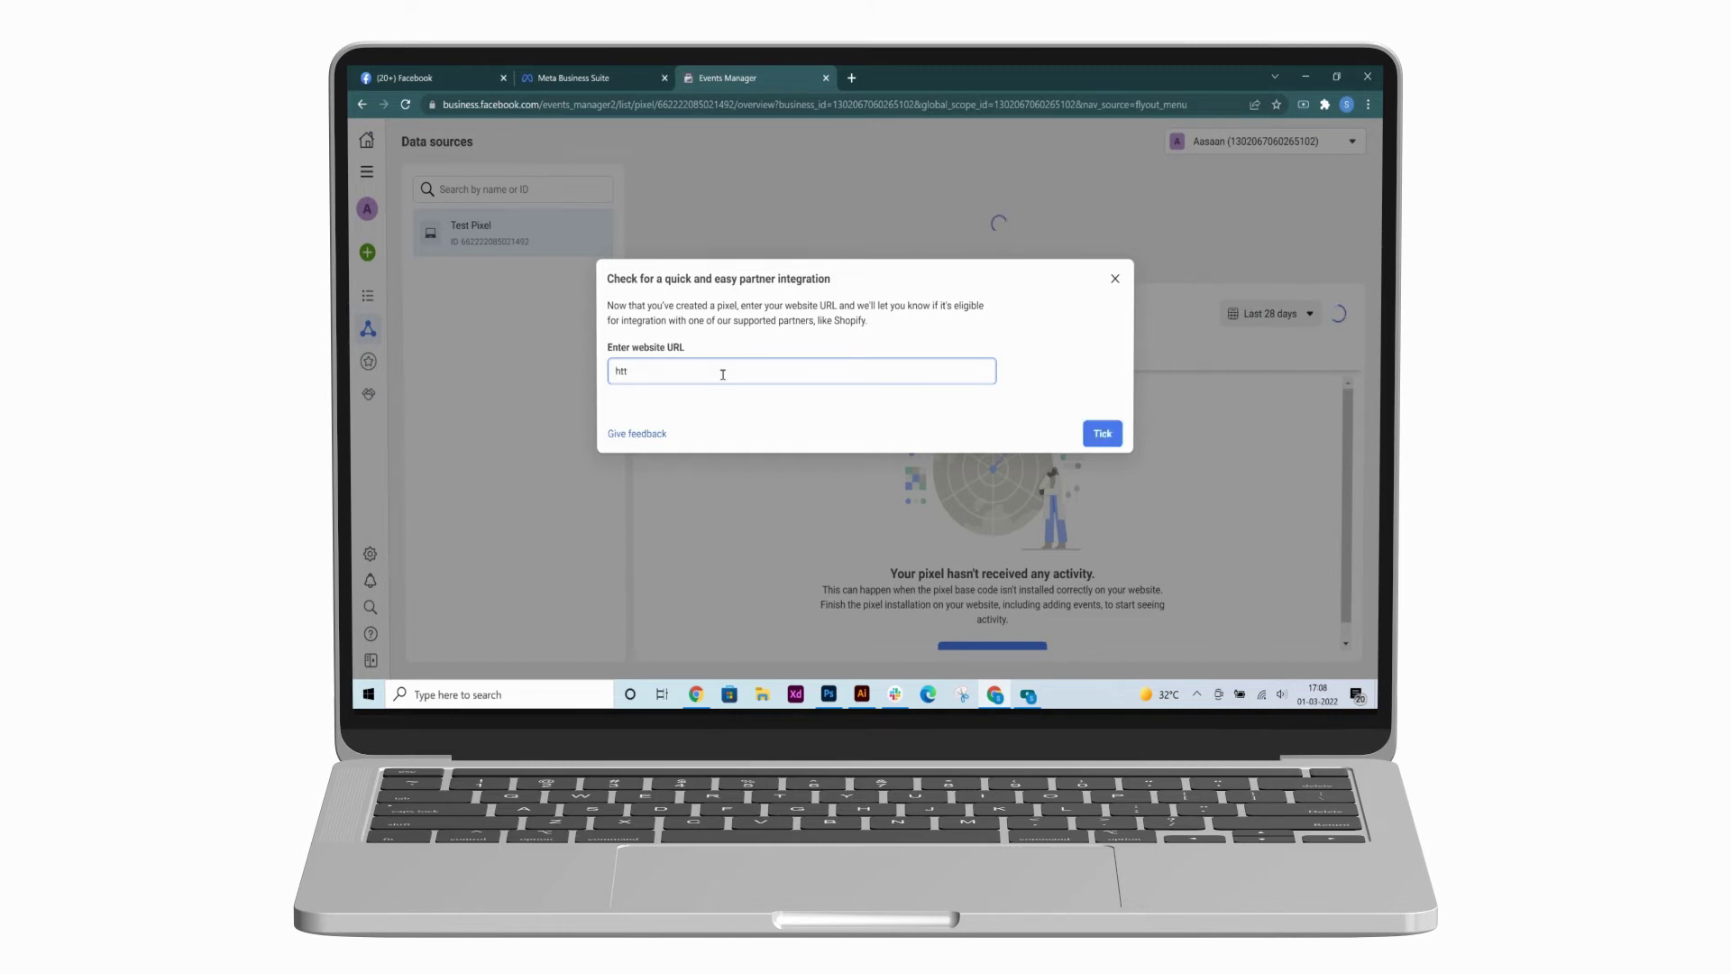
pyautogui.write('ps://justfashion556')
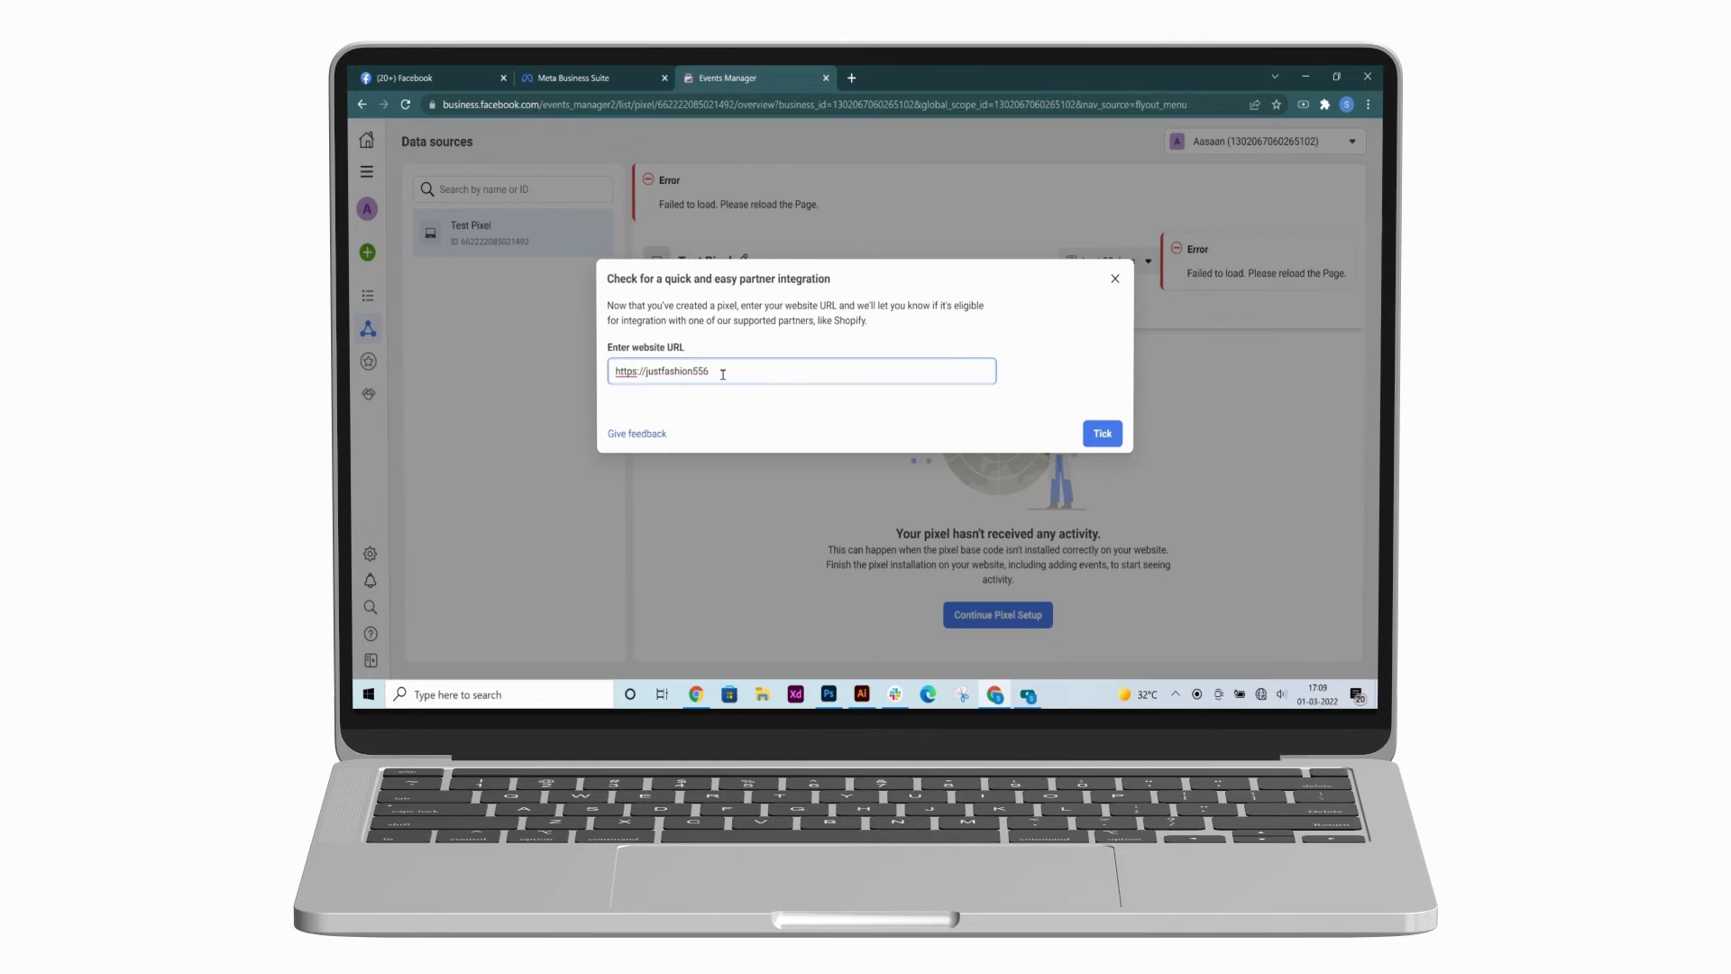
pyautogui.write('.in')
pyautogui.click(1100, 434)
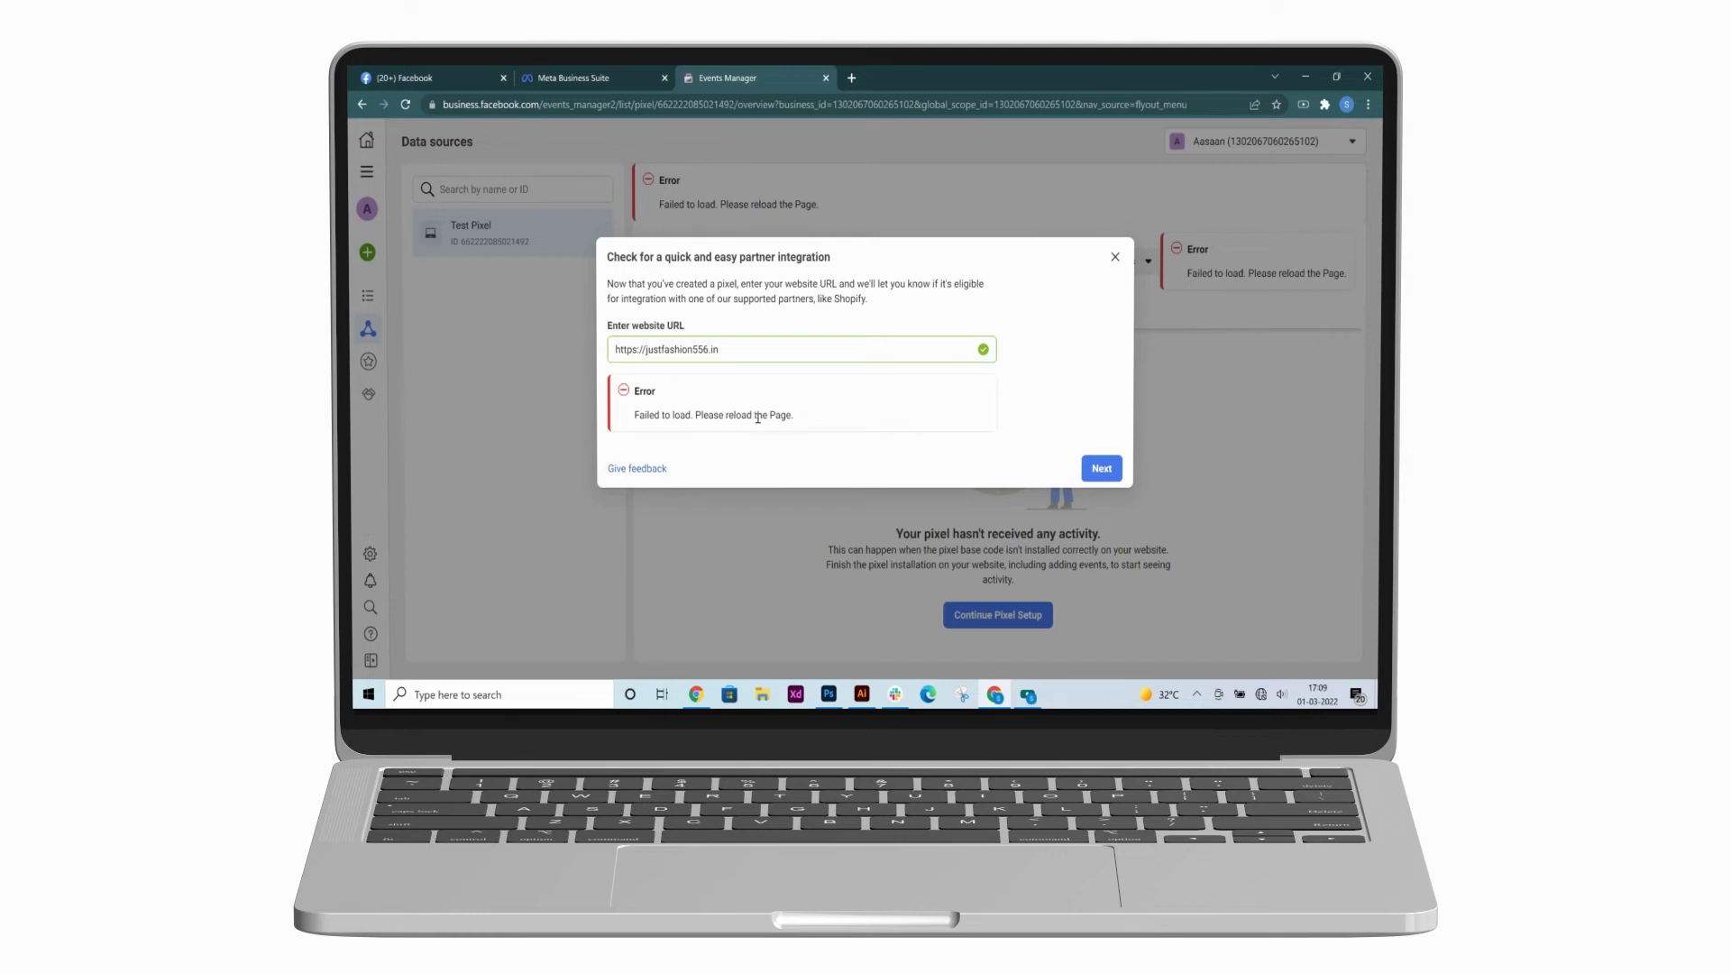
# - Choose the Pixel only connection method and finish the setup
pyautogui.click(1102, 468)
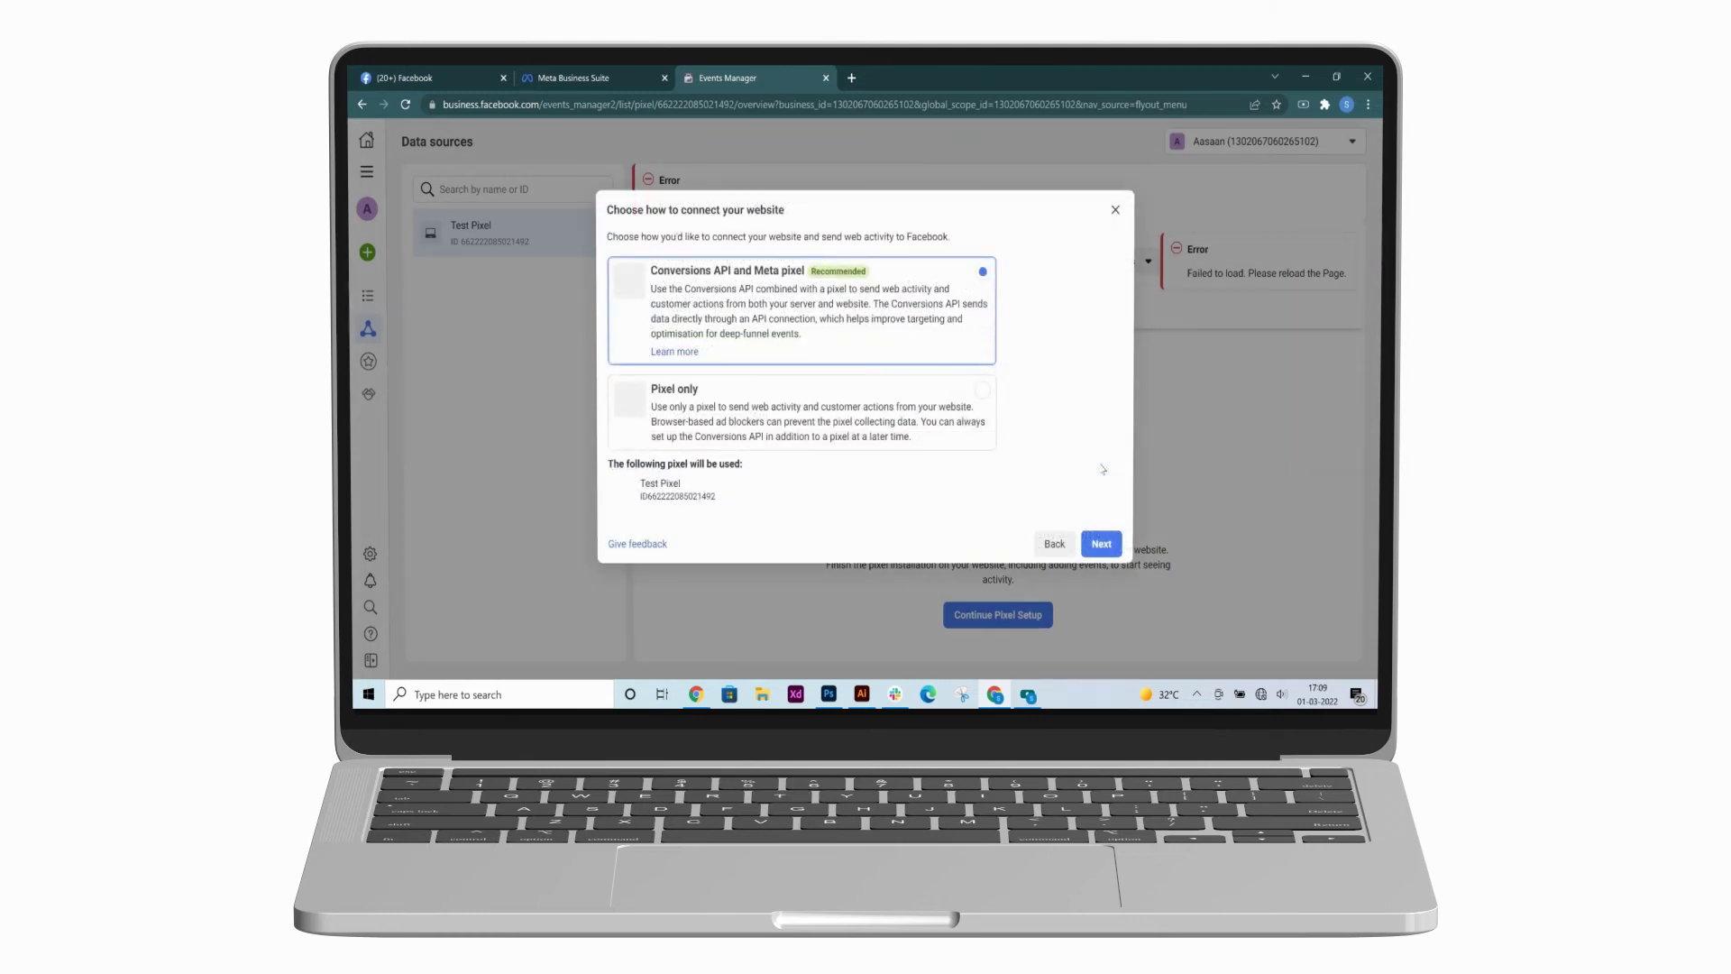
pyautogui.click(982, 390)
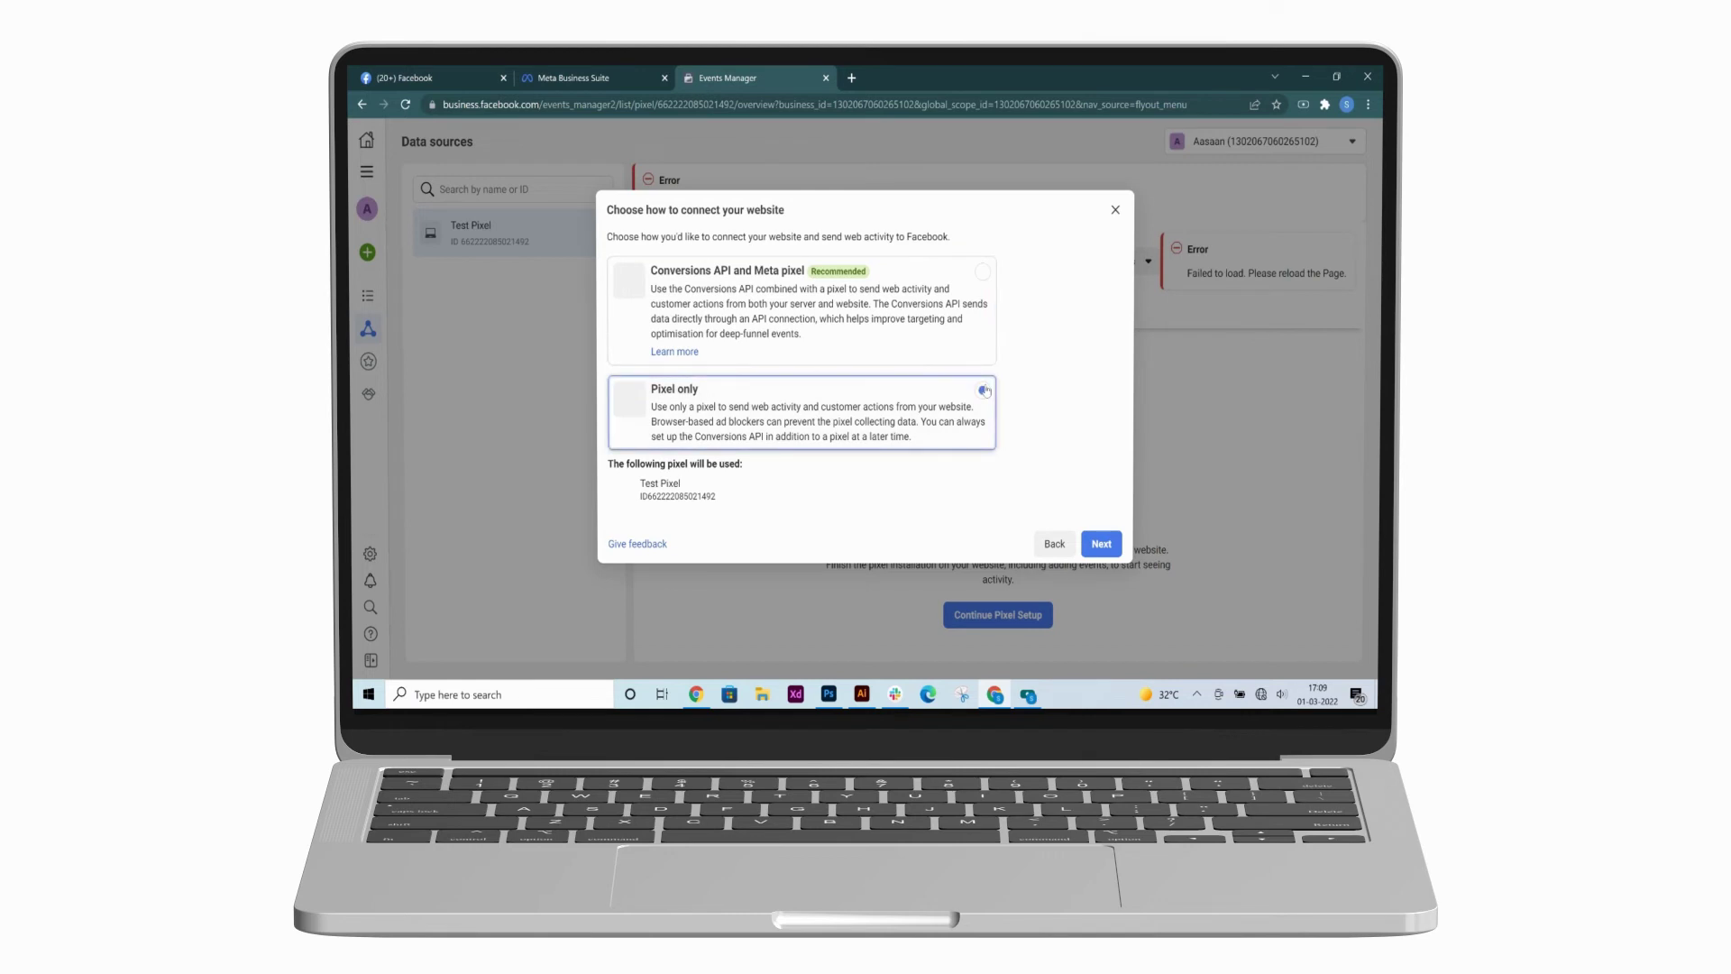
pyautogui.click(1101, 544)
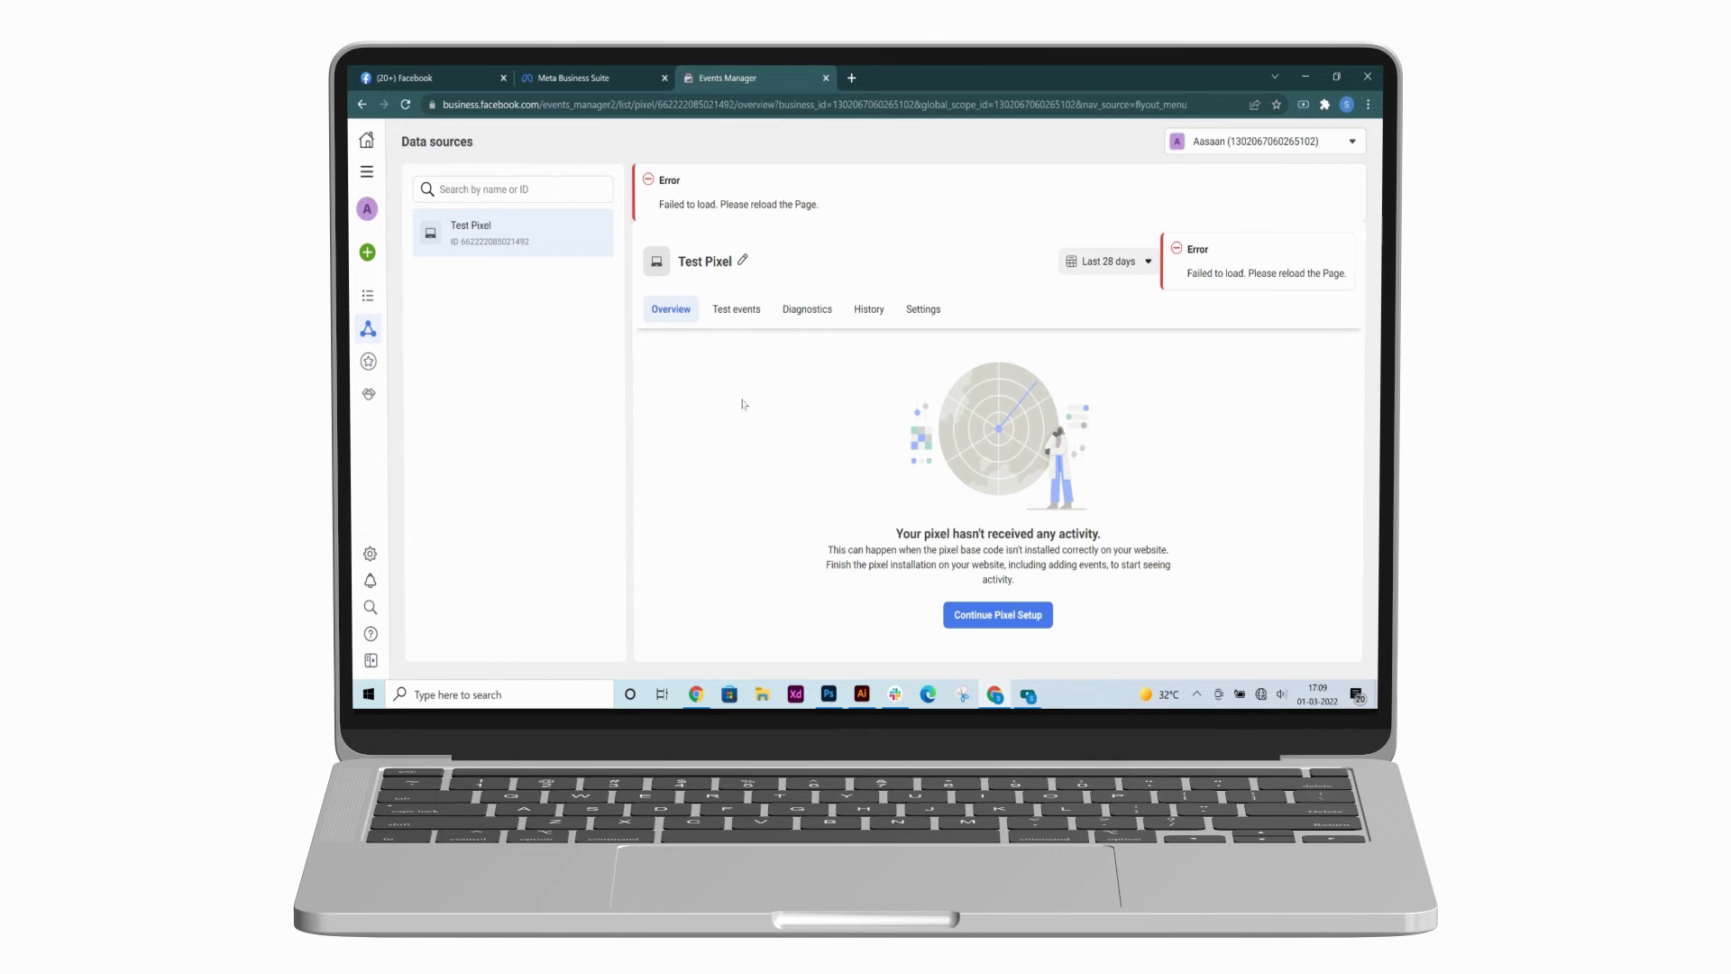
pyautogui.click(925, 308)
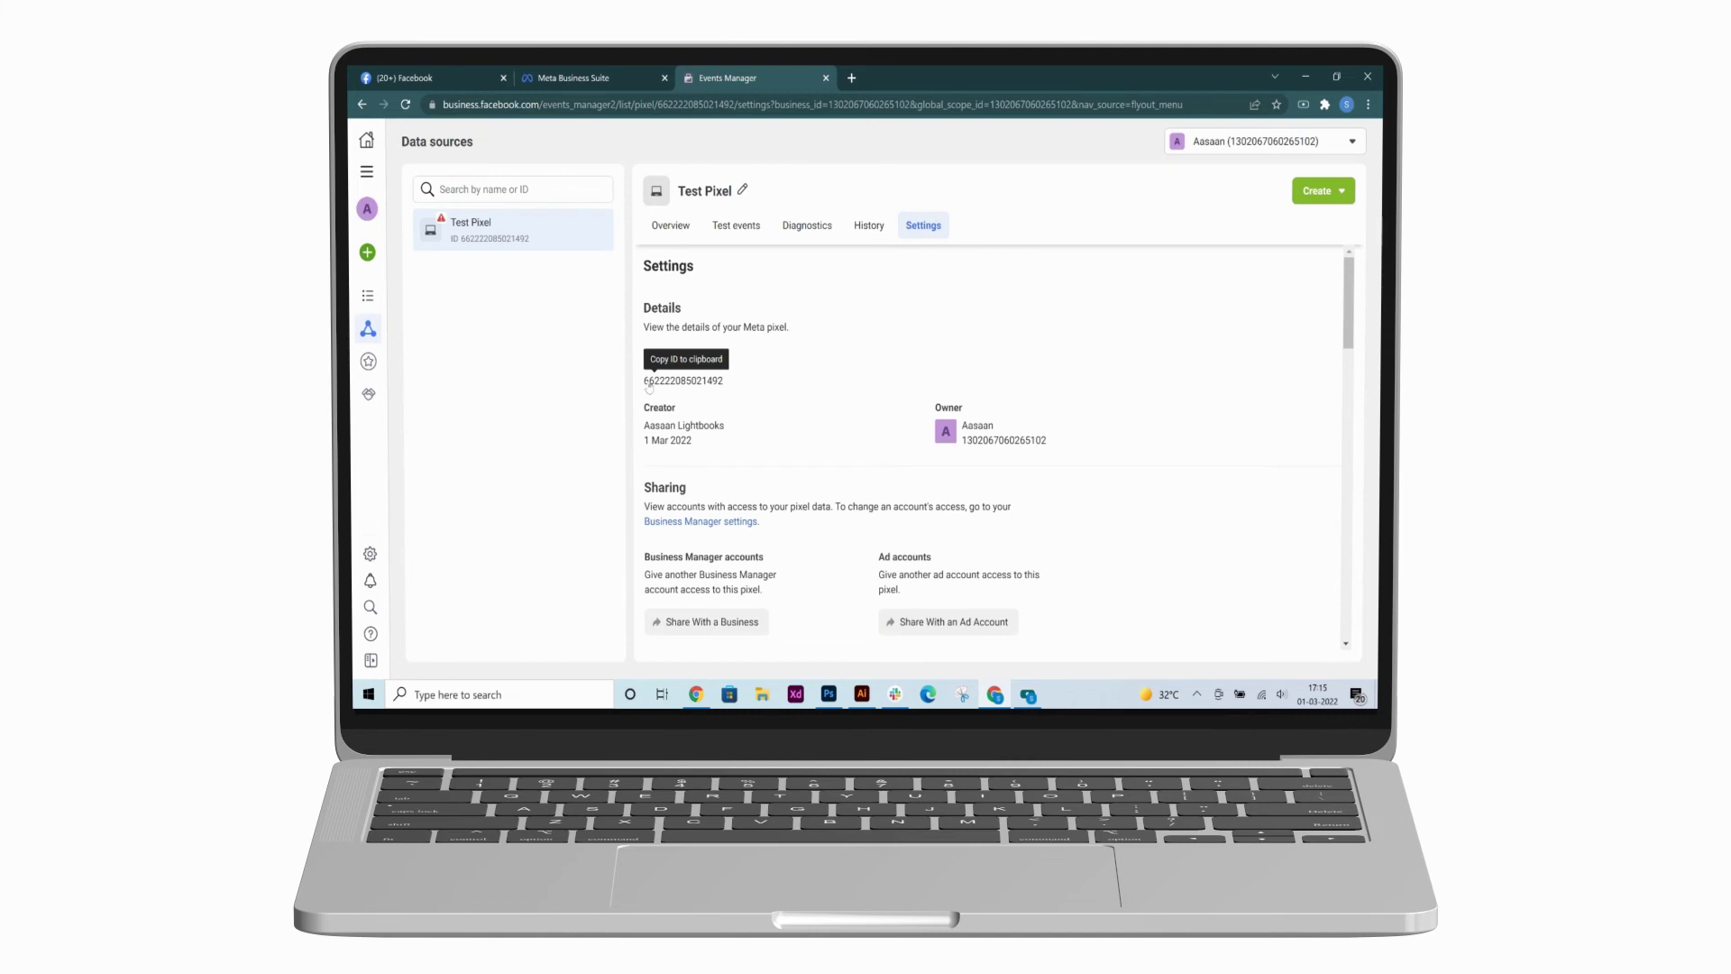
pyautogui.moveTo(646, 387); pyautogui.dragTo(722, 390)
pyautogui.click(723, 390)
pyautogui.click(717, 387)
pyautogui.moveTo(726, 387); pyautogui.dragTo(646, 382)
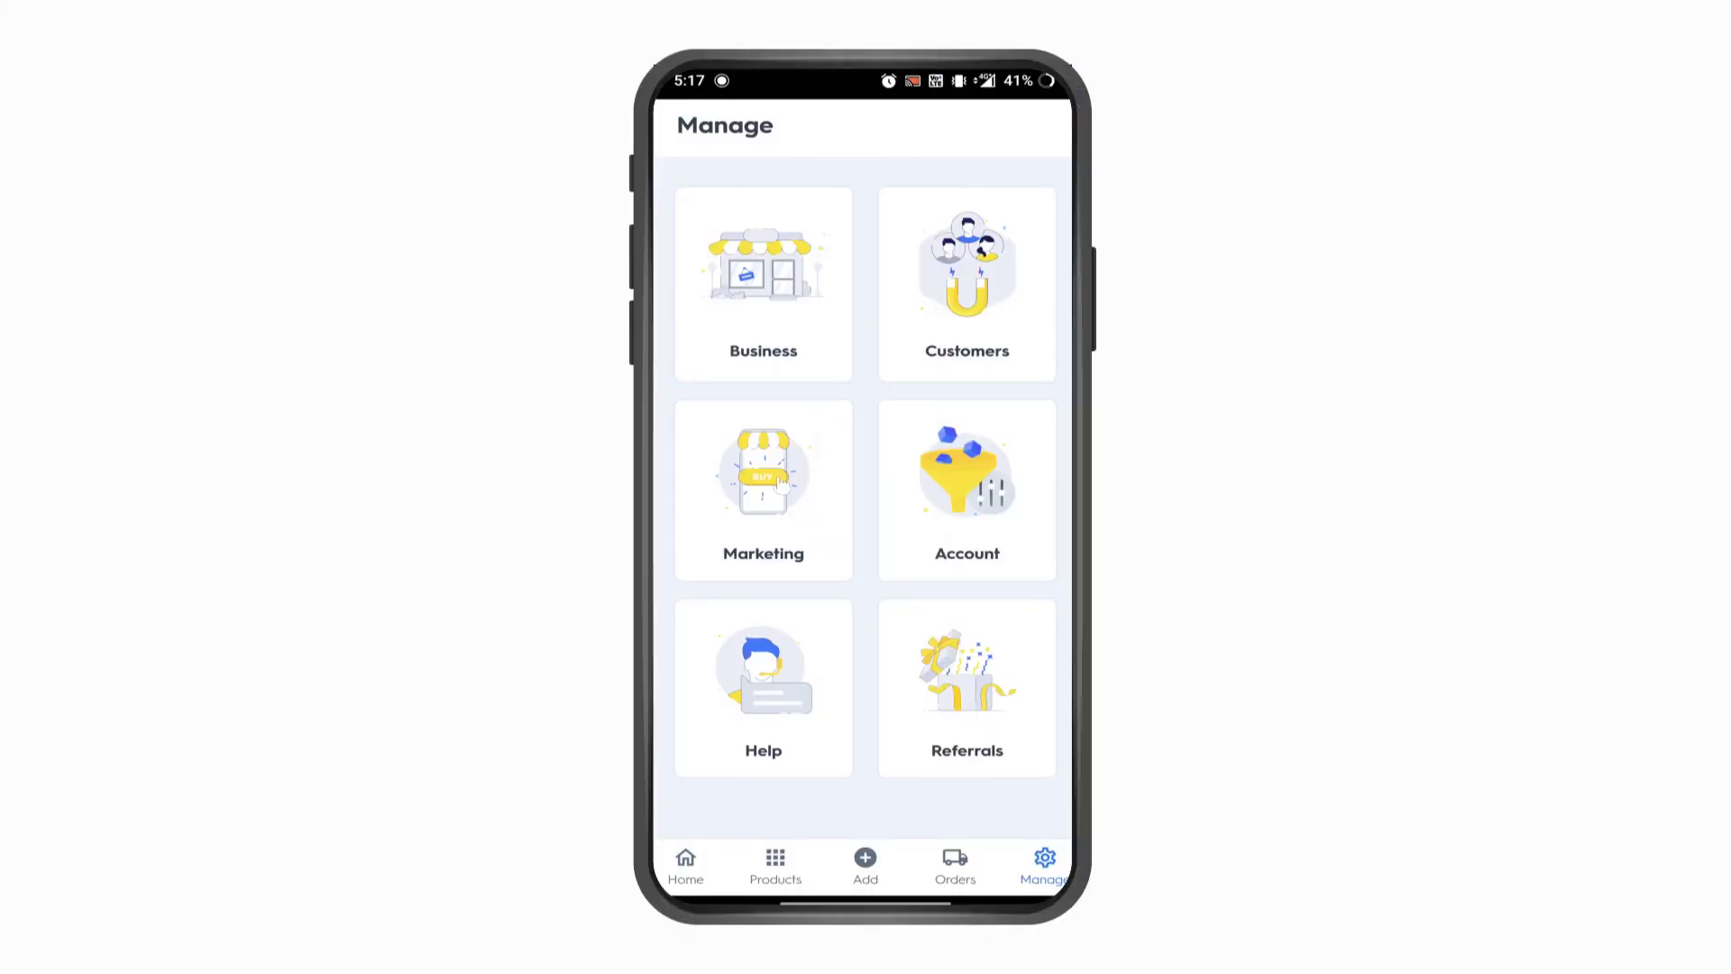
# - Go to Business > Integrations > Analytics > Facebook Pixel Analytics in the Aasaan app
pyautogui.click(795, 320)
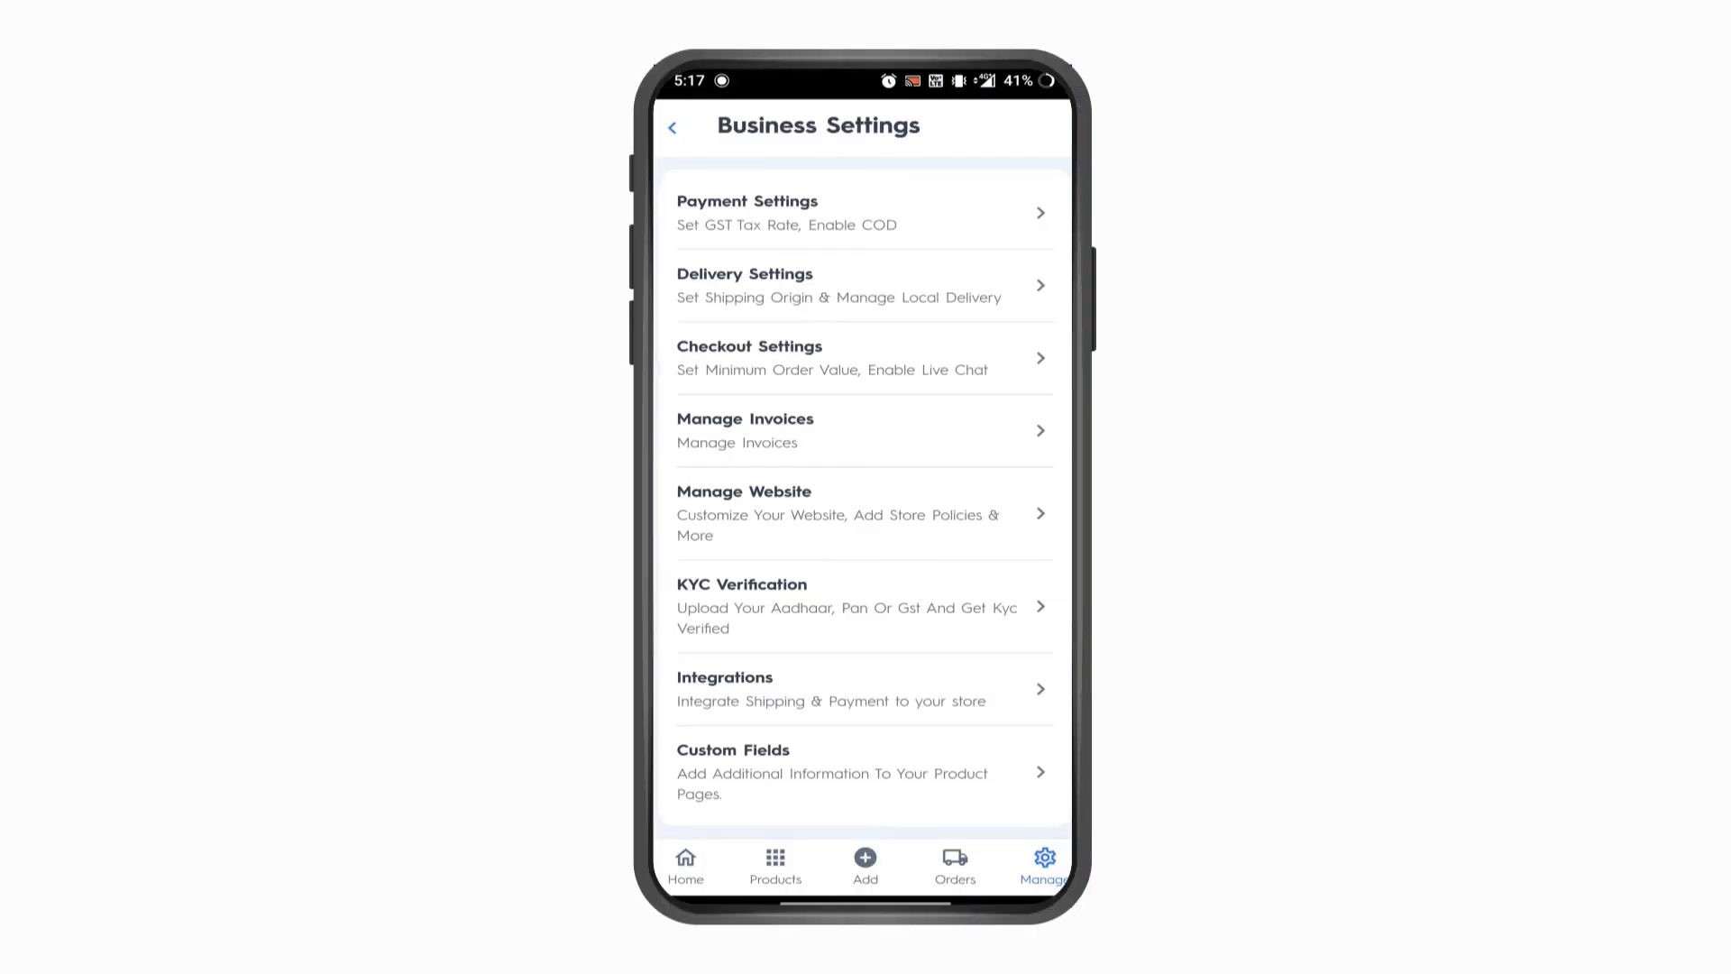
pyautogui.click(838, 703)
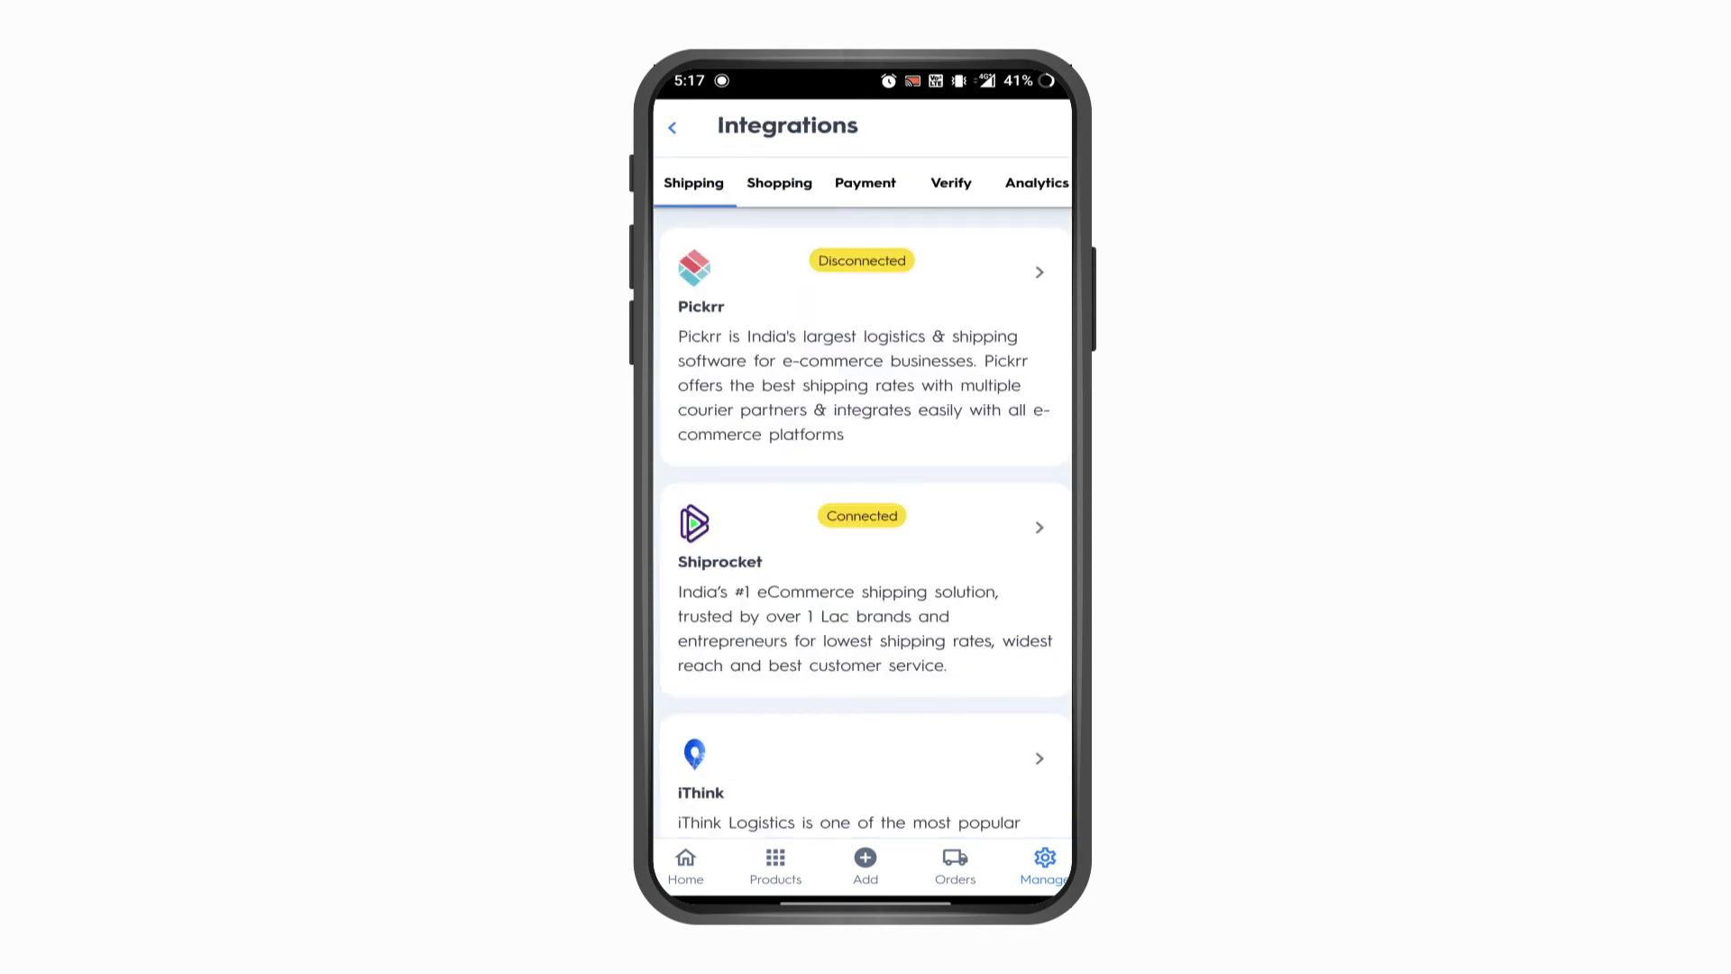
pyautogui.click(1036, 184)
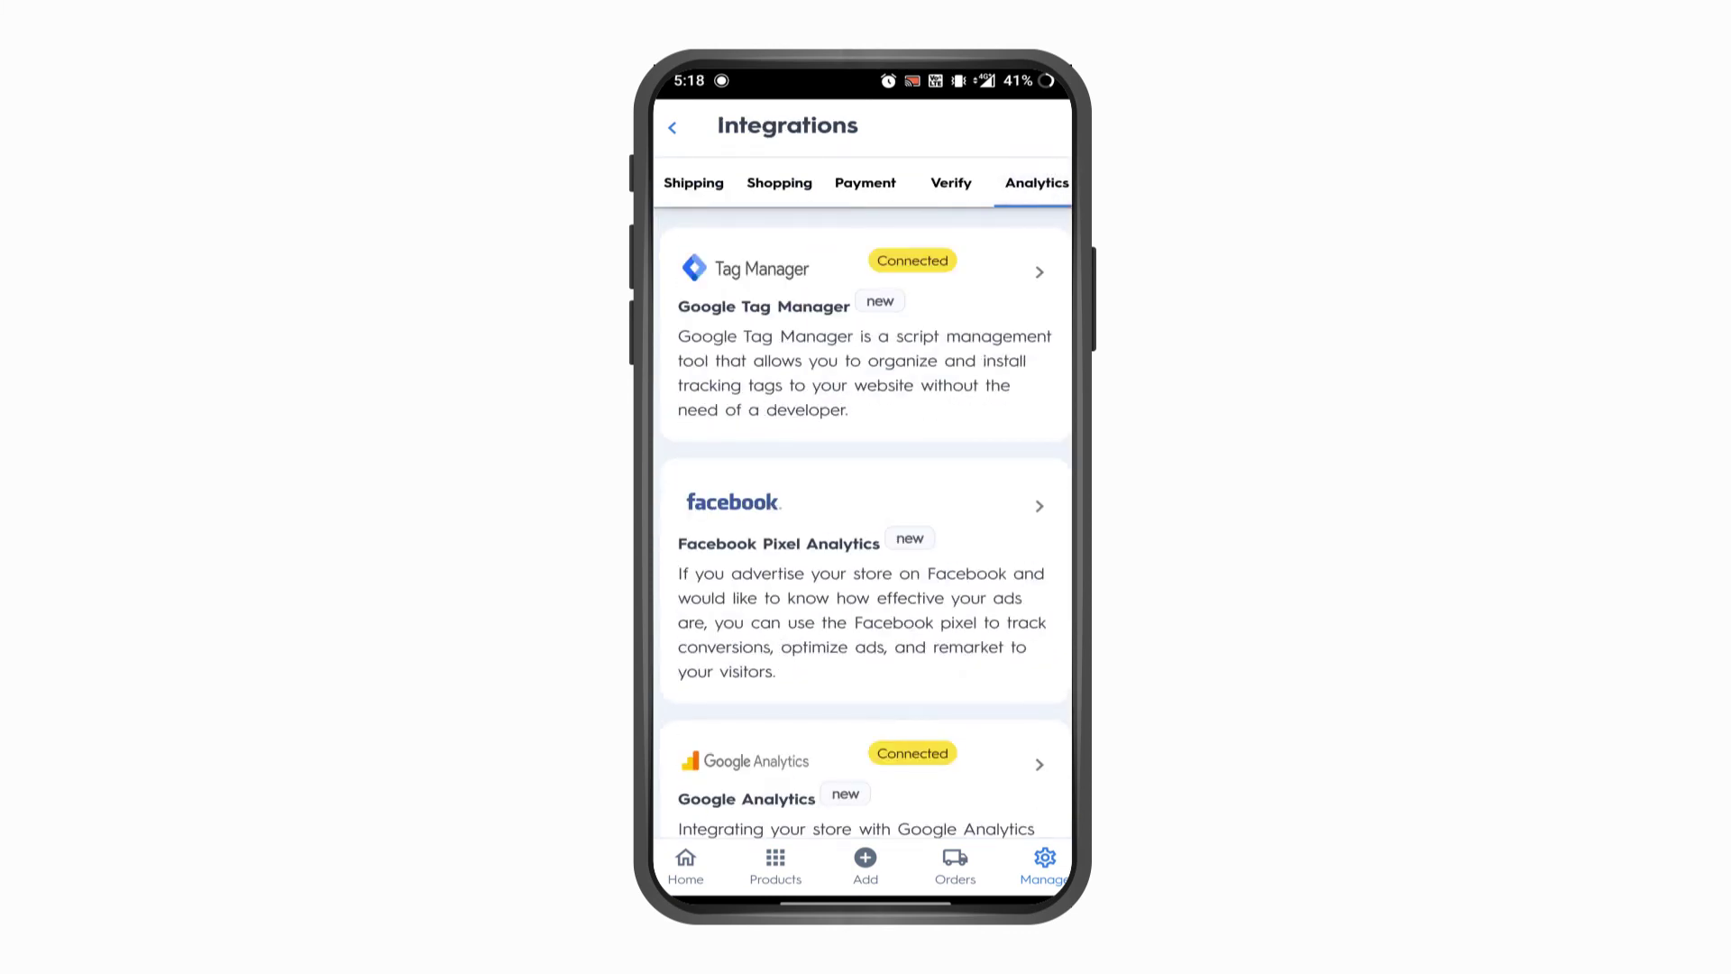
pyautogui.click(908, 619)
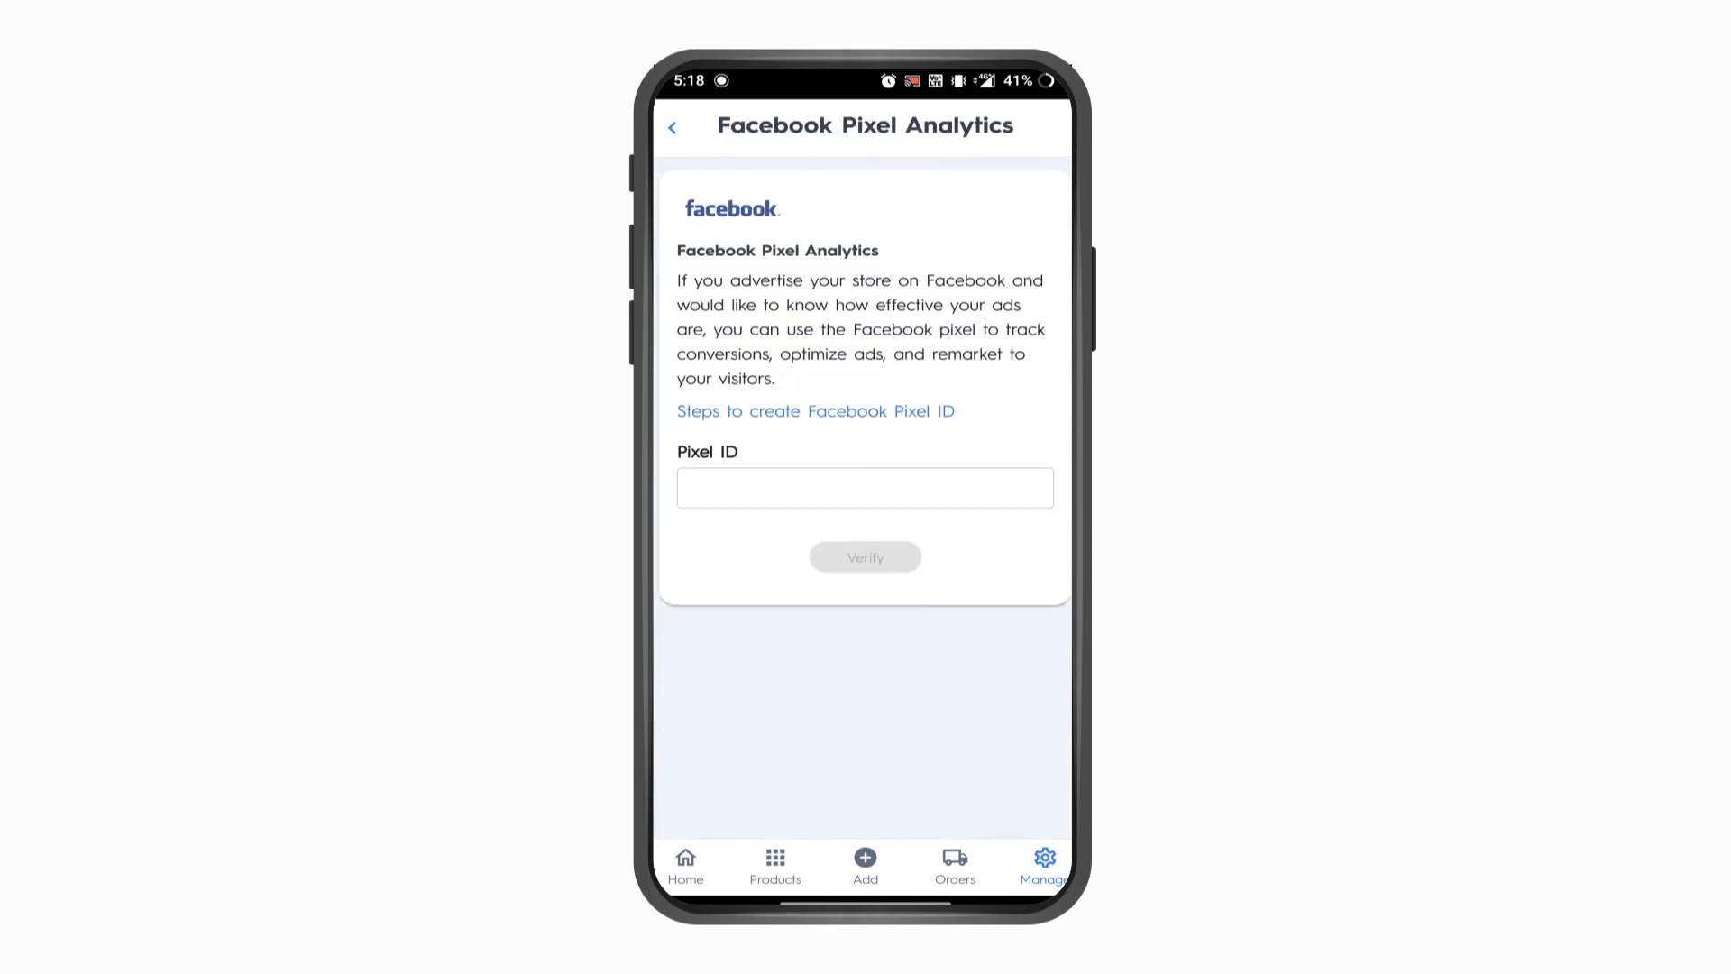
# - Paste the copied Pixel ID into the Pixel ID field and verify the connection
pyautogui.click(814, 496)
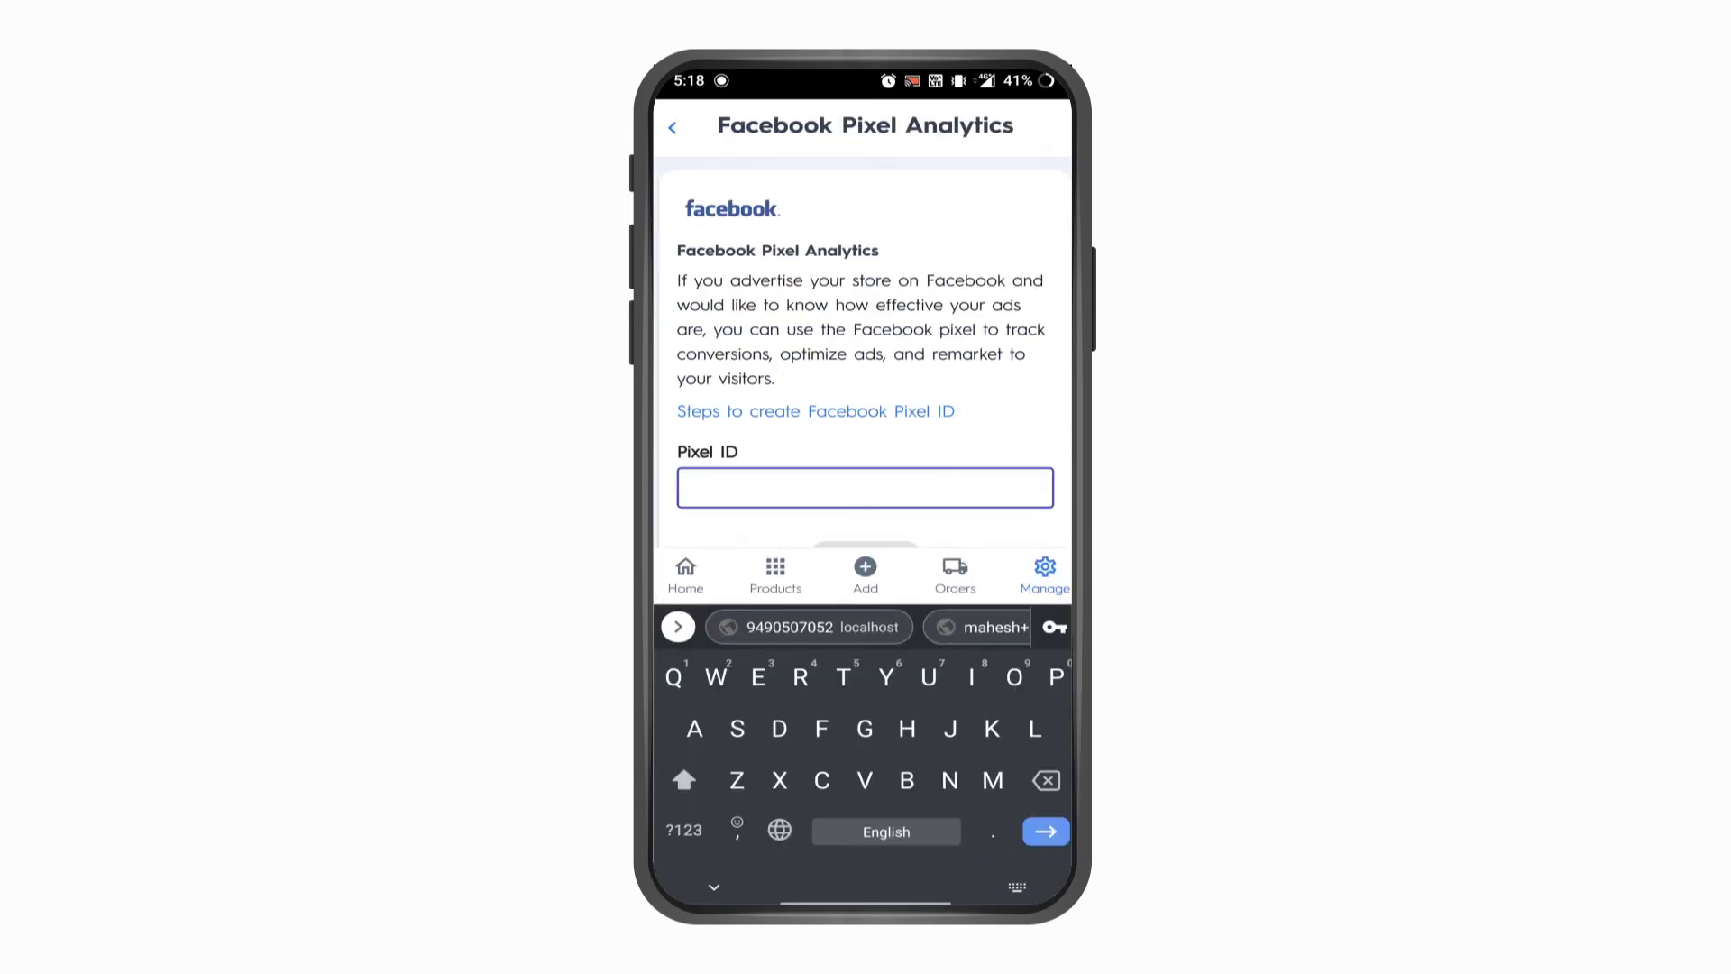
pyautogui.click(692, 488)
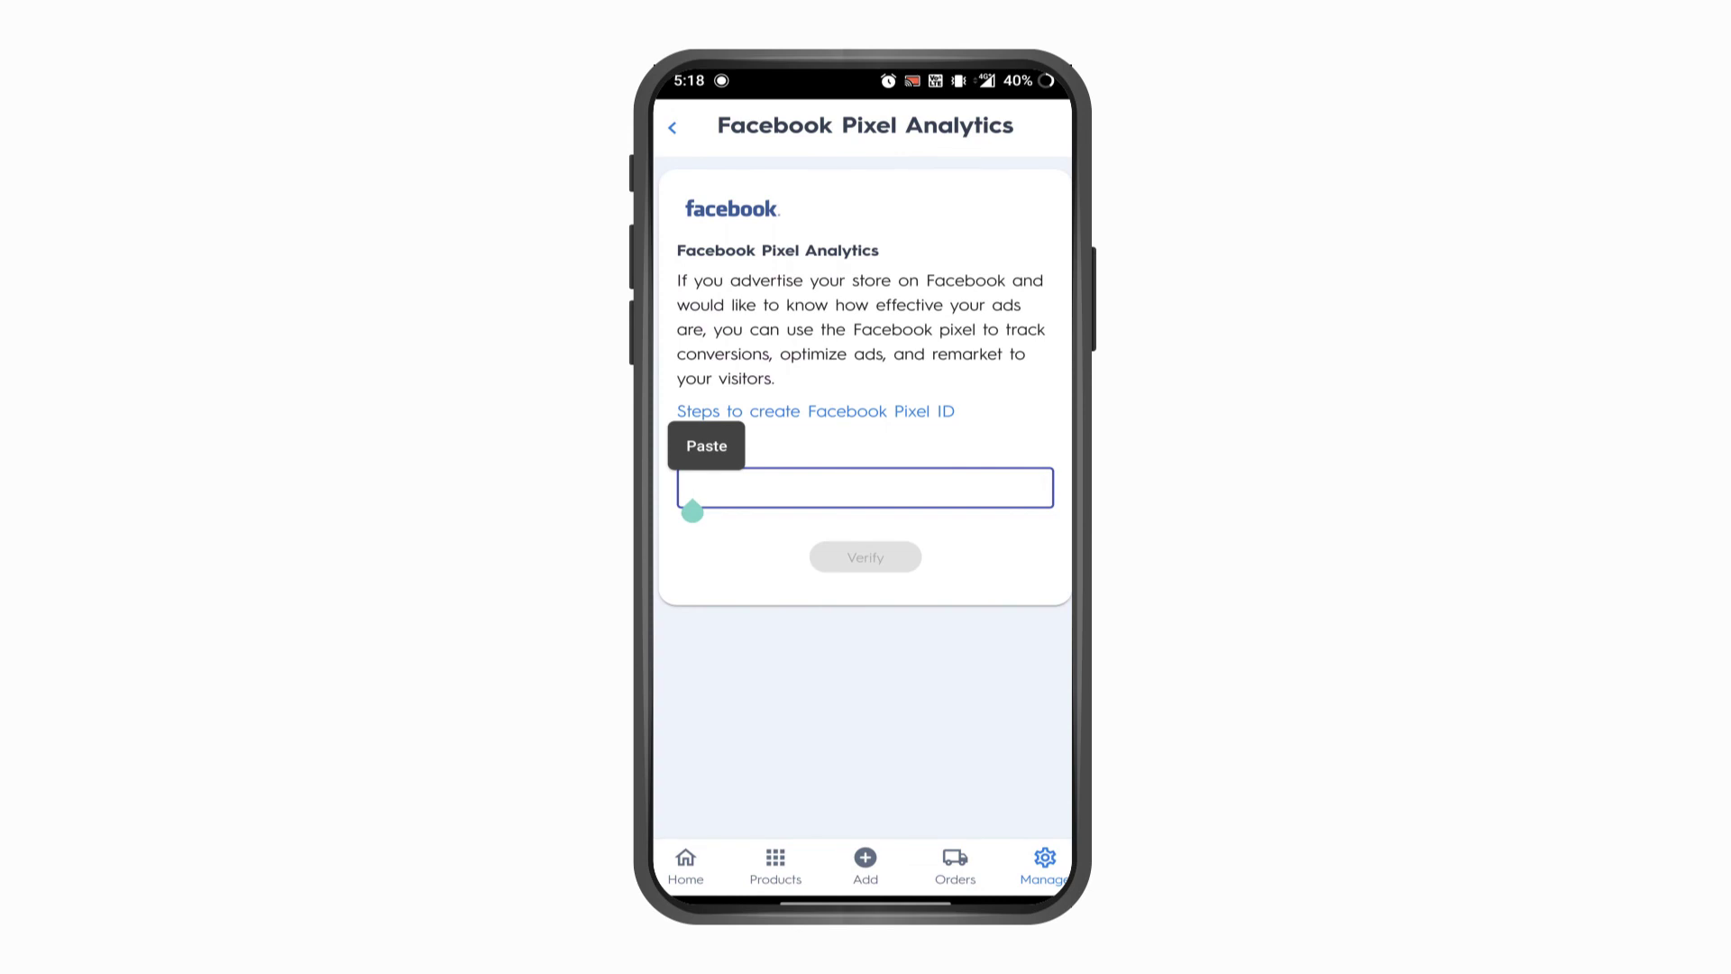
pyautogui.click(706, 445)
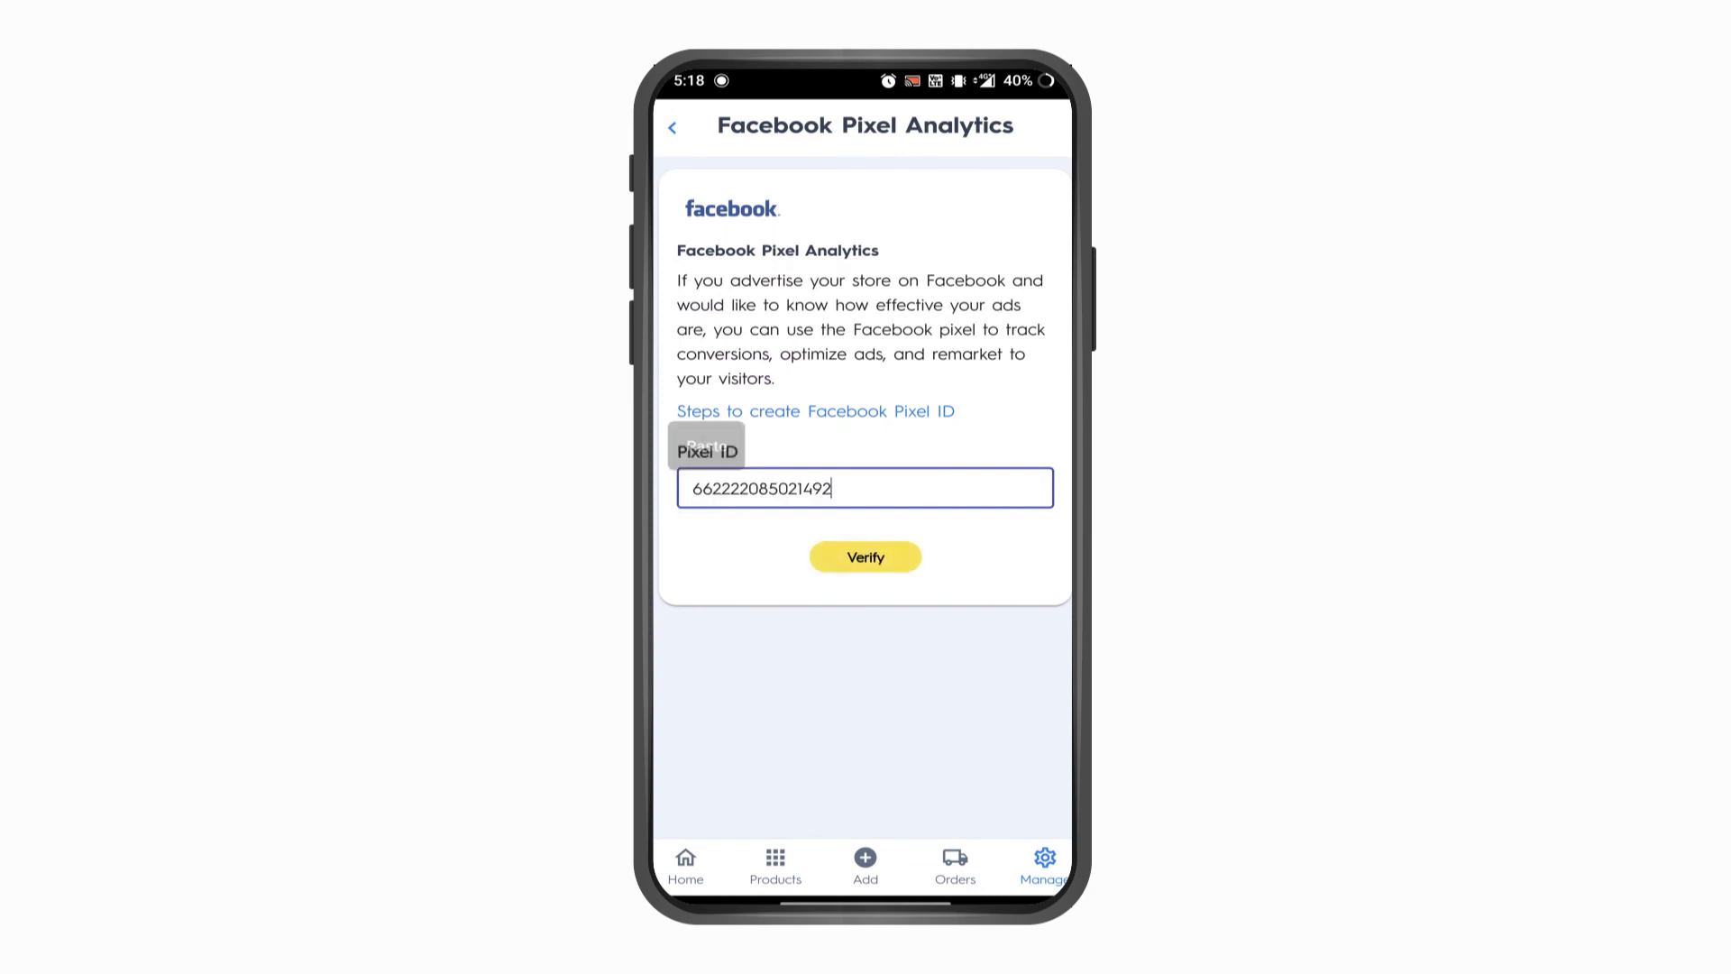
pyautogui.click(865, 557)
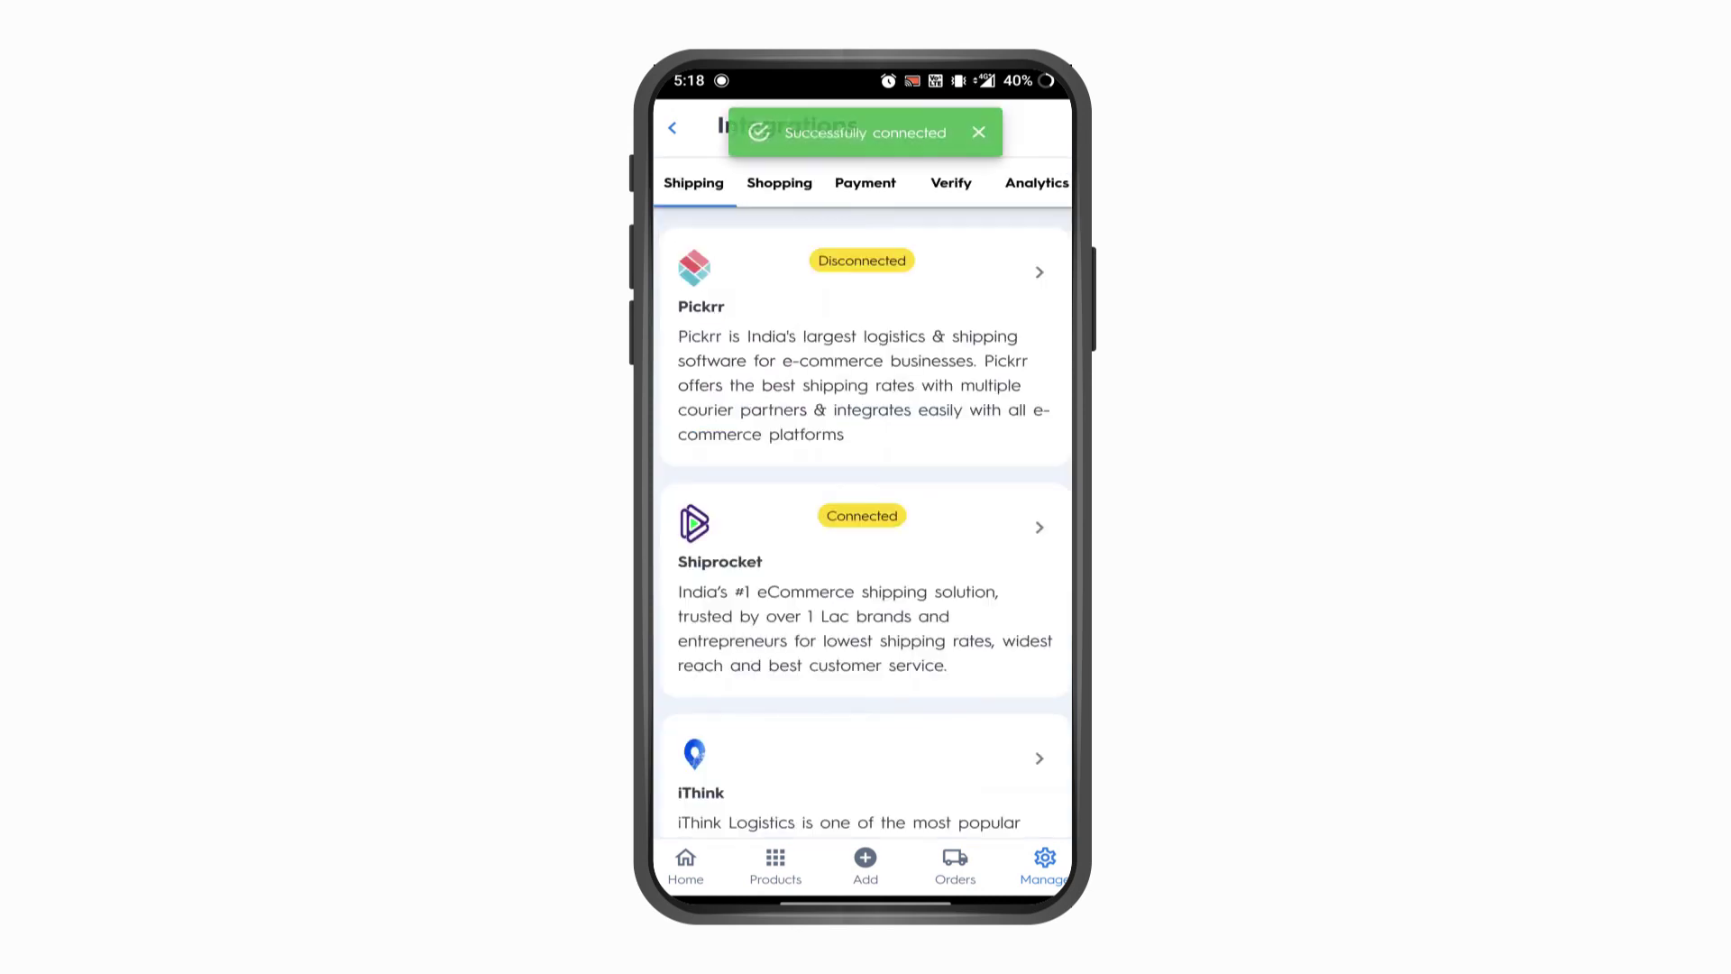
pyautogui.click(1041, 536)
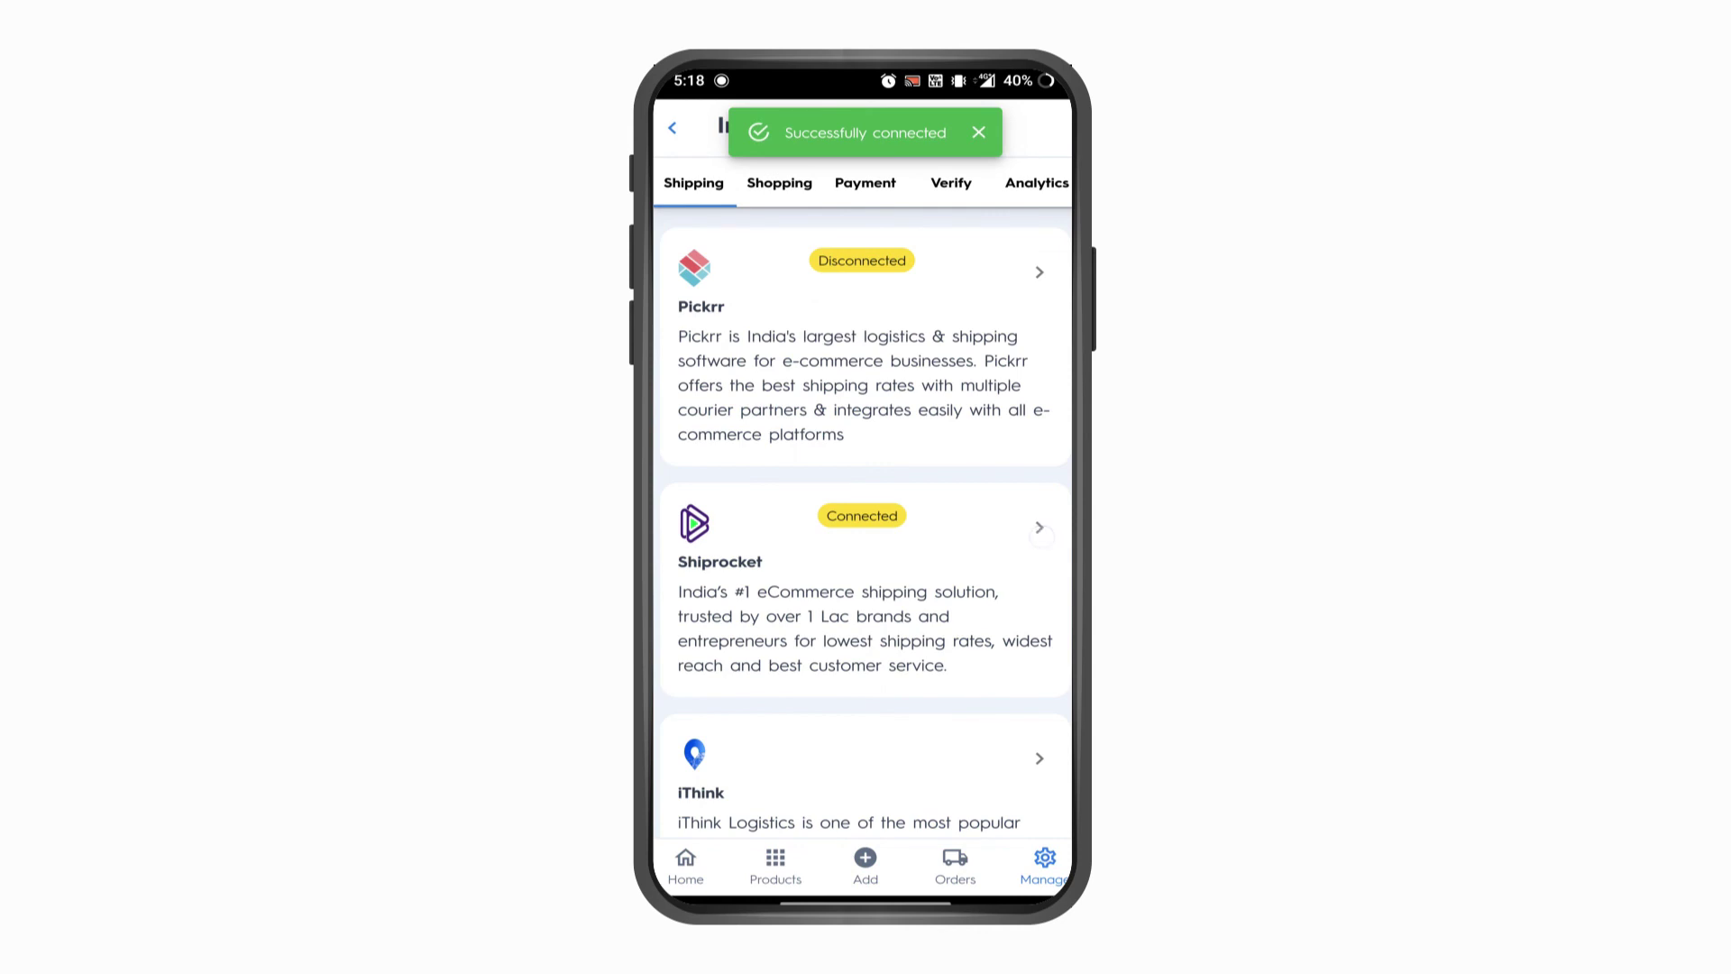